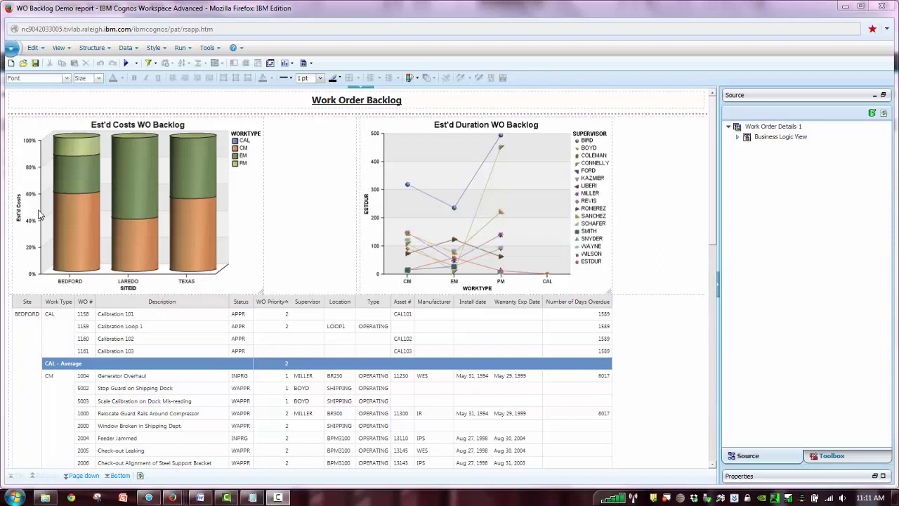
- Switch to the Cognos Connection portal window, launch Cognos Workspace and create a new workspace
{"action": "mouse_move", "coordinate": [172, 498]}
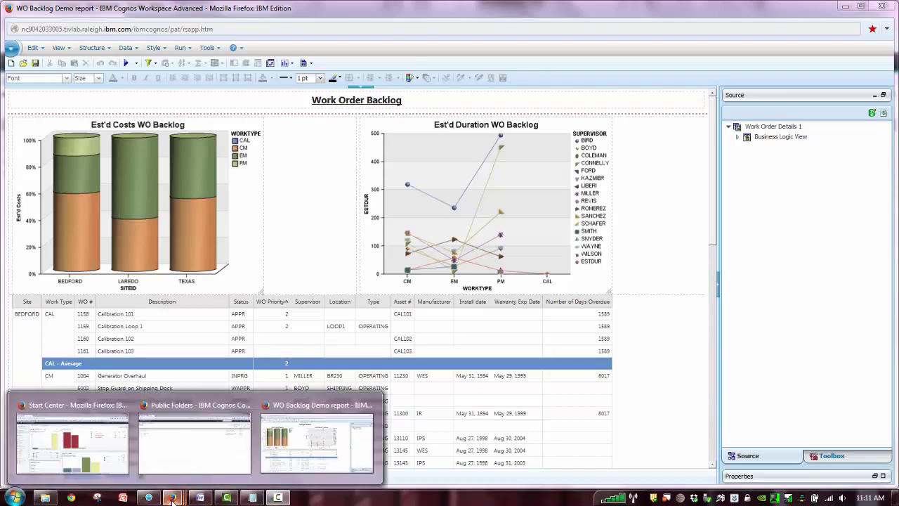
{"action": "left_click", "coordinate": [191, 450]}
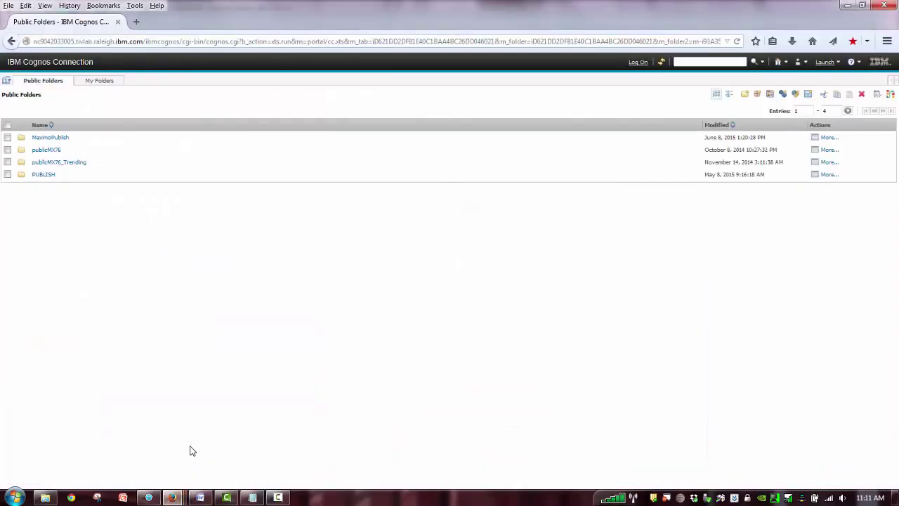
{"action": "left_click", "coordinate": [835, 64]}
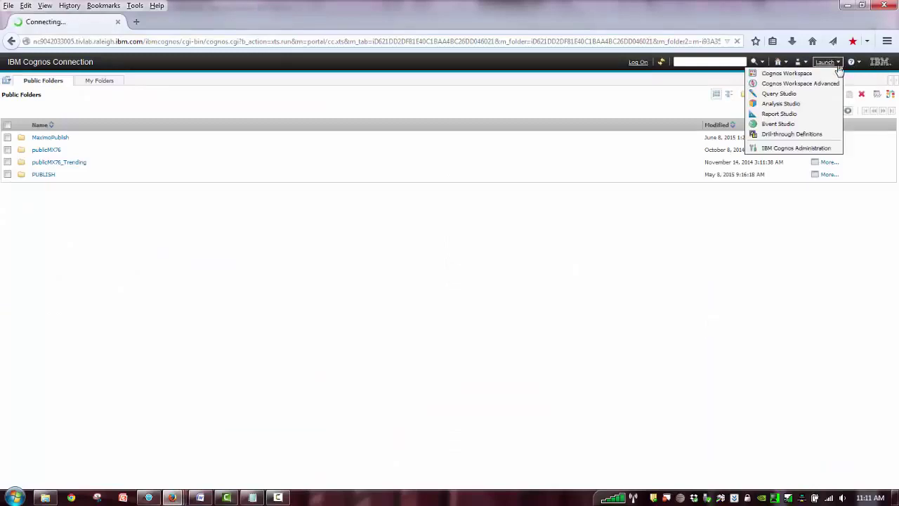
{"action": "left_click", "coordinate": [787, 74]}
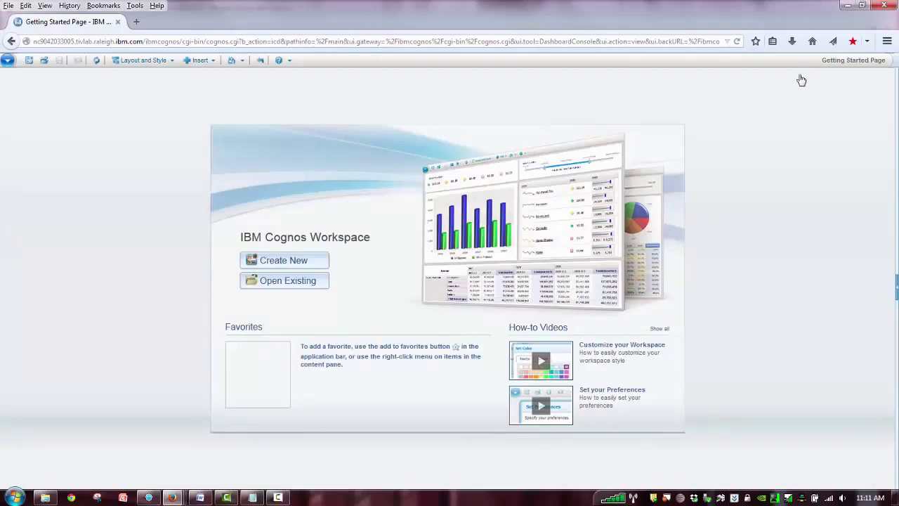
{"action": "left_click", "coordinate": [284, 262]}
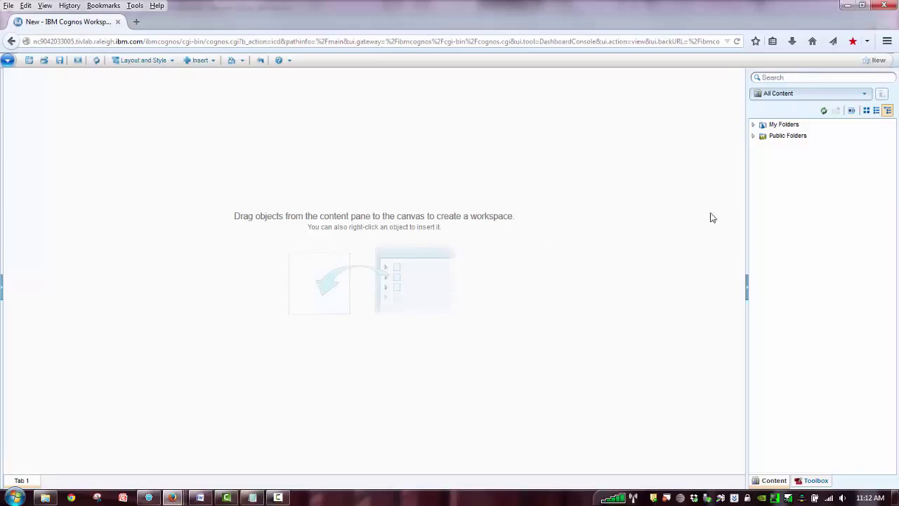
- Browse My Folders and Public Folders, examining the Asset Workspaces and Asset Metric Reports under publicMX76
{"action": "left_click", "coordinate": [753, 126]}
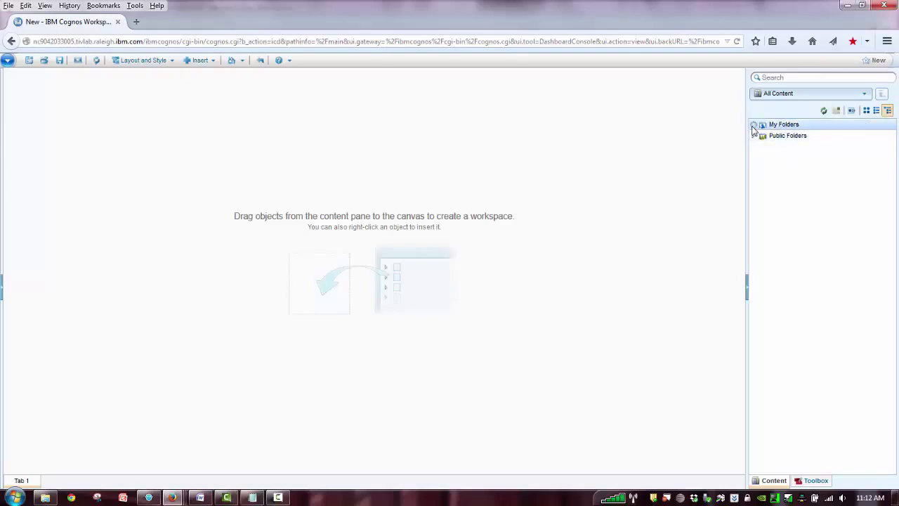
{"action": "left_click", "coordinate": [754, 171]}
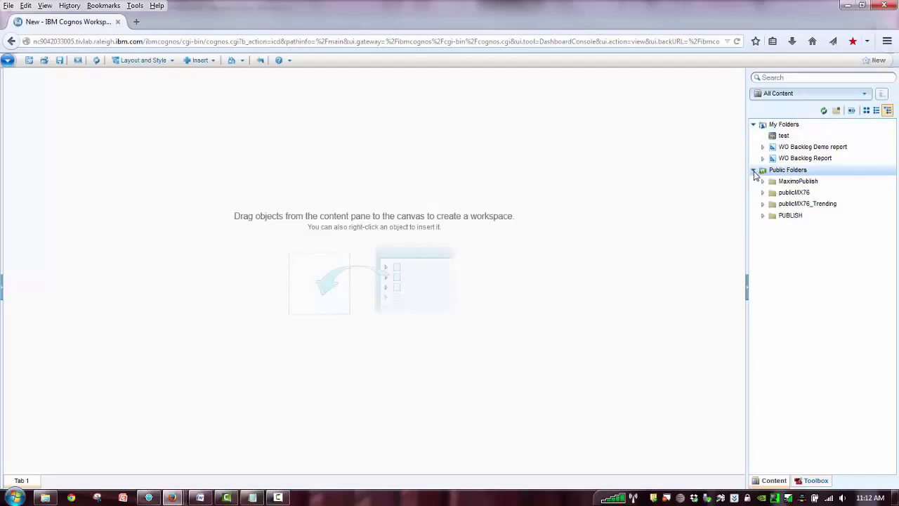
{"action": "left_click", "coordinate": [762, 193]}
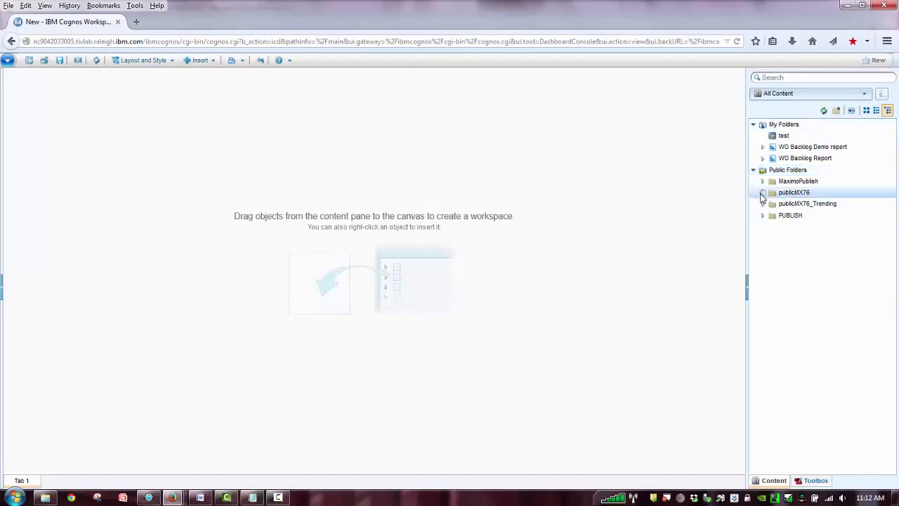
{"action": "left_click", "coordinate": [773, 204]}
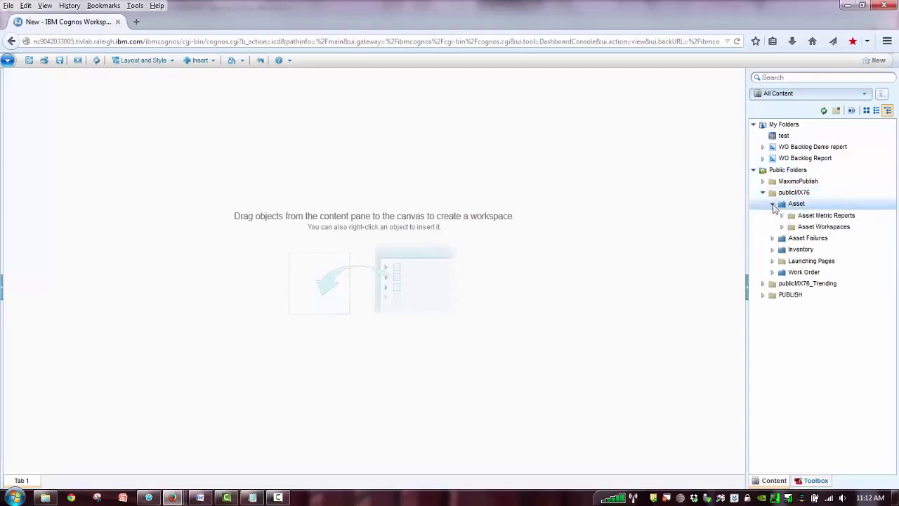
{"action": "left_click", "coordinate": [782, 227]}
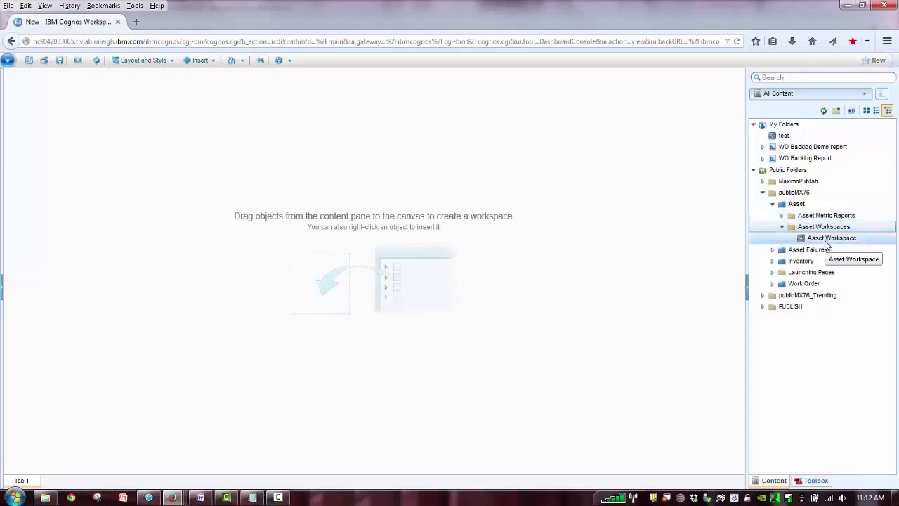
{"action": "left_click", "coordinate": [781, 216]}
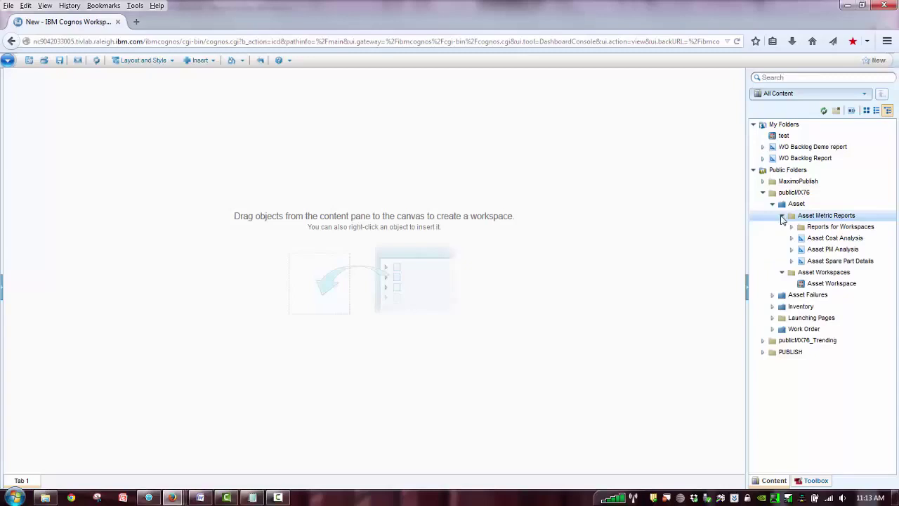
{"action": "left_click", "coordinate": [753, 171]}
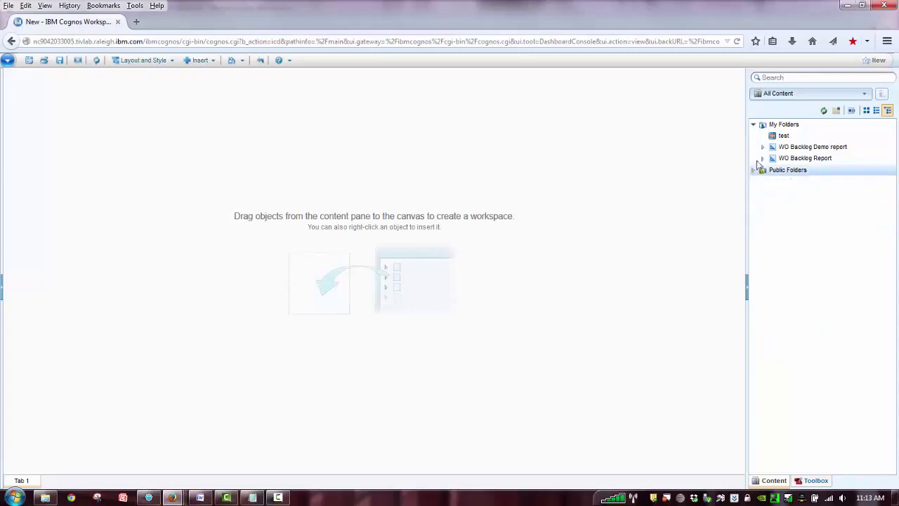
- Add the Est'd Costs WO Backlog chart from WO Backlog Demo report to the canvas and compare it with the original report
{"action": "left_click", "coordinate": [763, 147]}
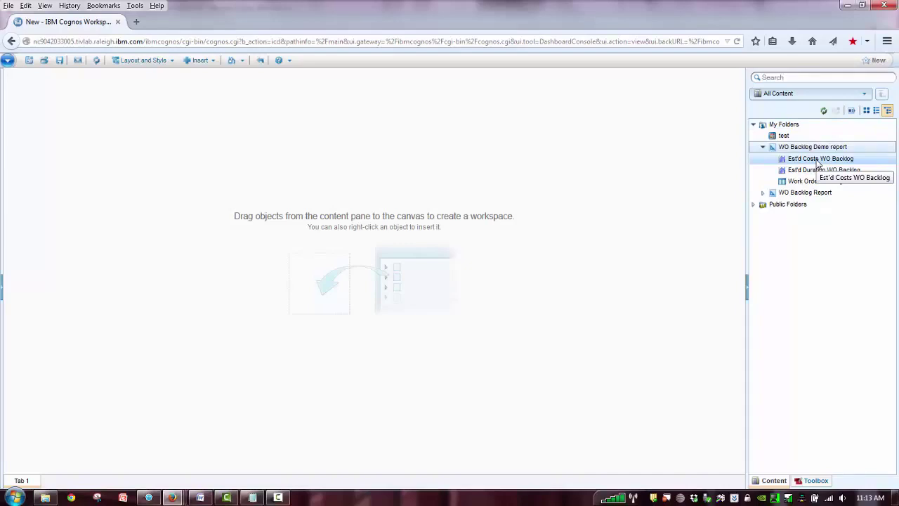
{"action": "left_click_drag", "start_coordinate": [819, 161], "coordinate": [77, 163]}
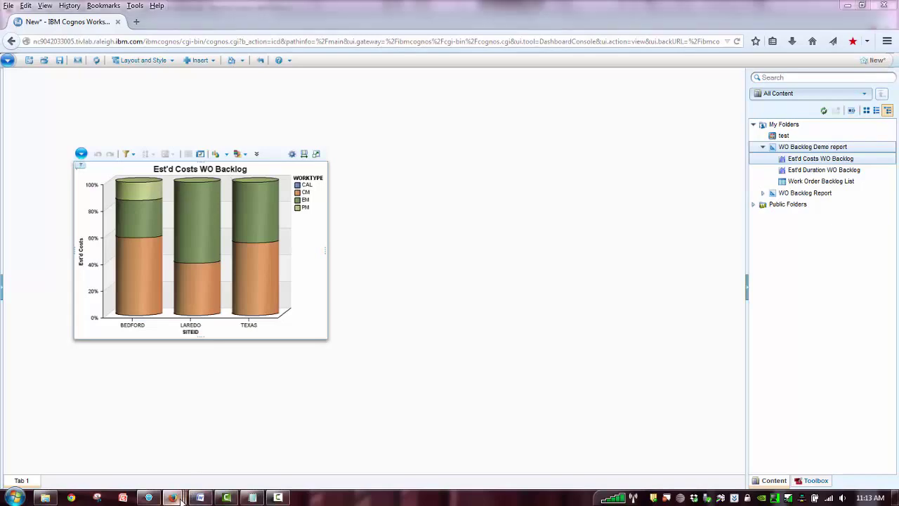
{"action": "mouse_move", "coordinate": [172, 496]}
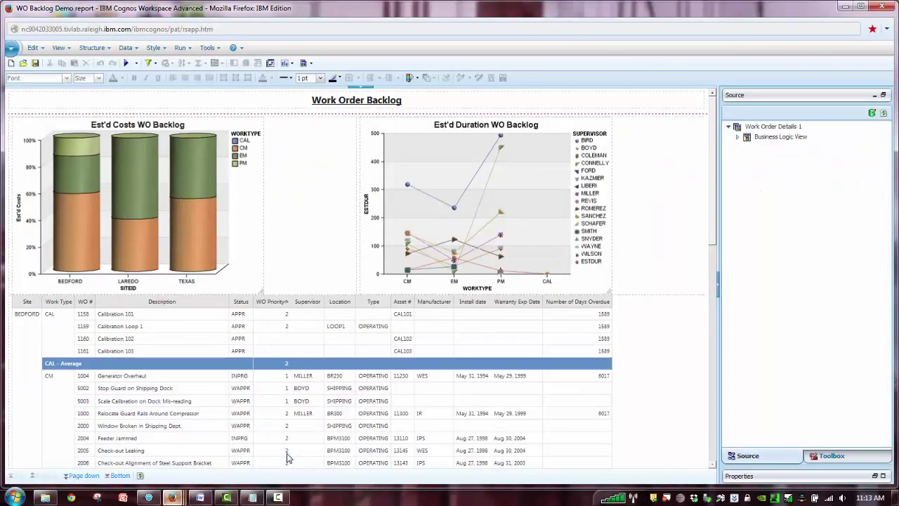
{"action": "left_click", "coordinate": [287, 458]}
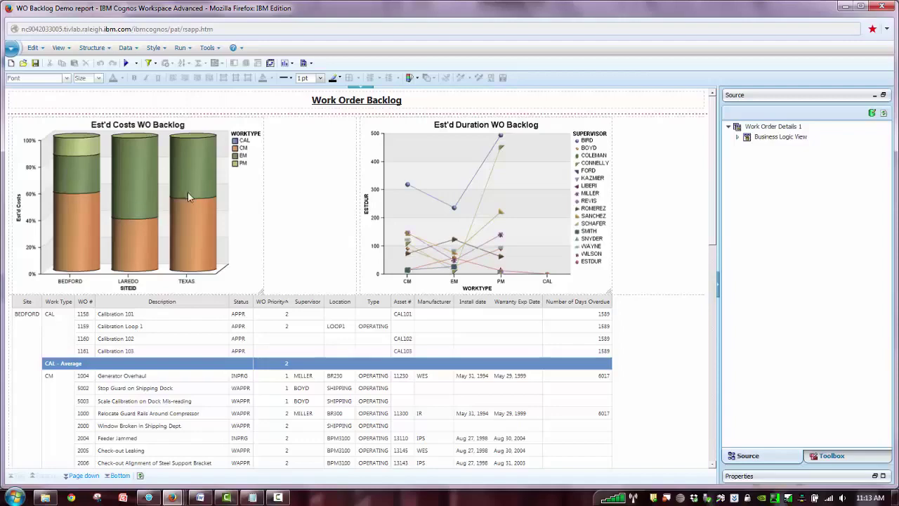
{"action": "mouse_move", "coordinate": [176, 497]}
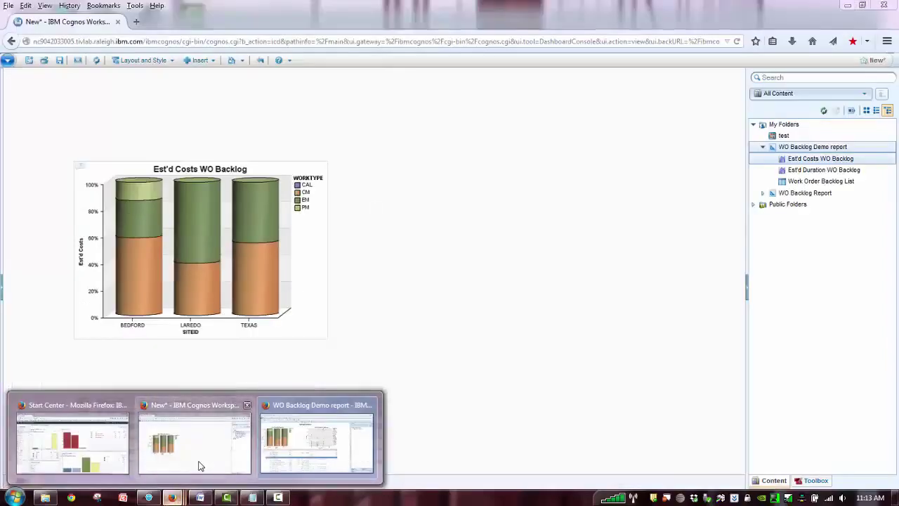
{"action": "left_click", "coordinate": [199, 466]}
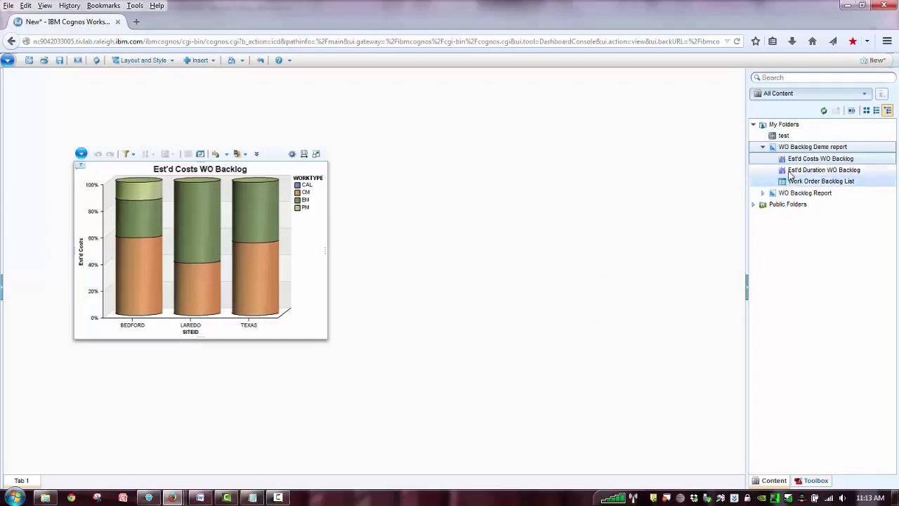
- Place the Est'd Duration WO Backlog chart beside the costs chart and enlarge its frame to fit the whole chart and legend
{"action": "left_click_drag", "start_coordinate": [780, 170], "coordinate": [356, 165]}
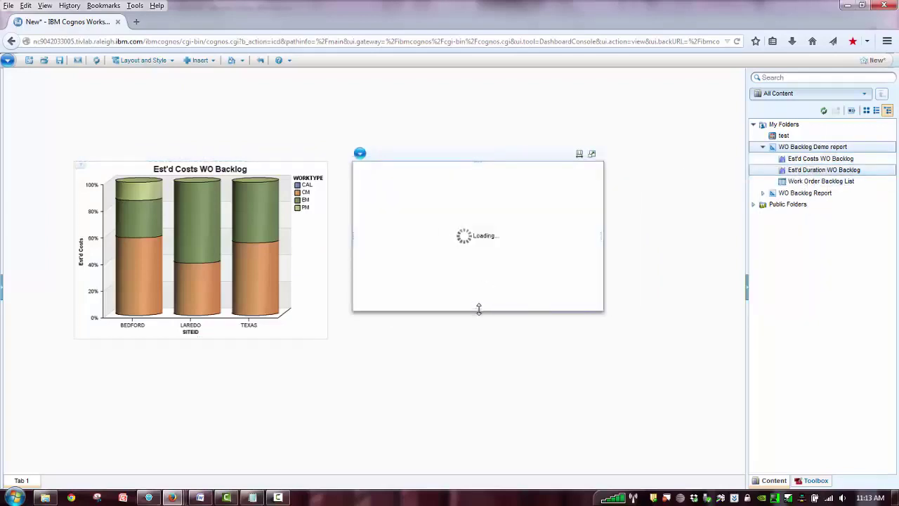
{"action": "left_click_drag", "start_coordinate": [478, 309], "coordinate": [476, 345]}
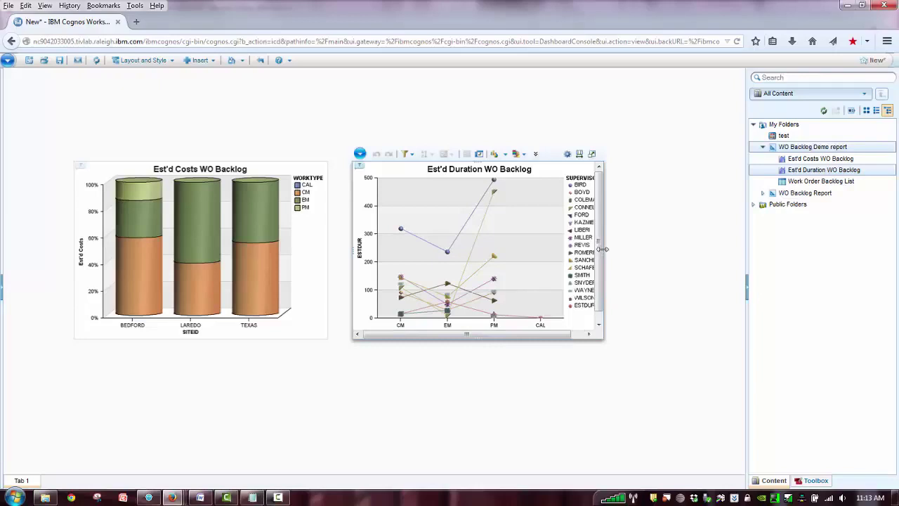
{"action": "left_click_drag", "start_coordinate": [601, 243], "coordinate": [660, 249]}
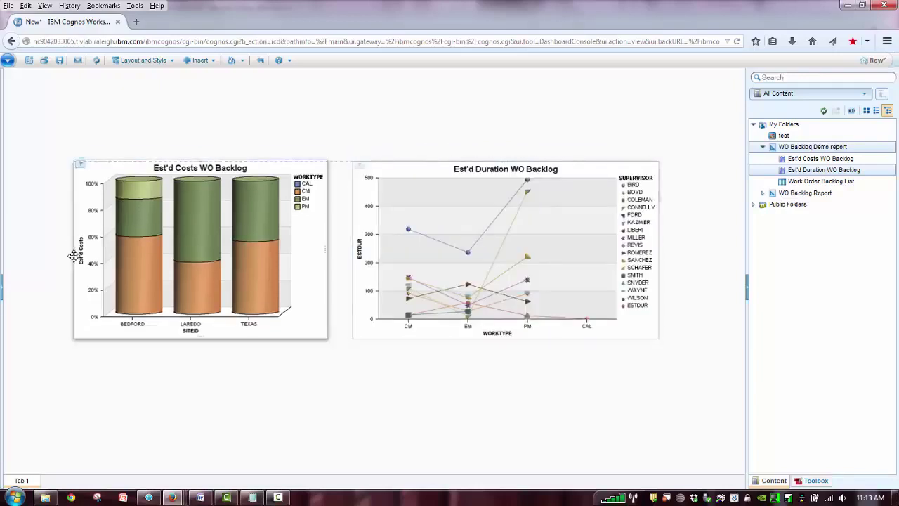
- Move the Est'd Costs WO Backlog chart away from the duration chart and widen it to nearly close the gap between them
{"action": "left_click", "coordinate": [74, 254]}
{"action": "left_click_drag", "start_coordinate": [74, 254], "coordinate": [41, 255]}
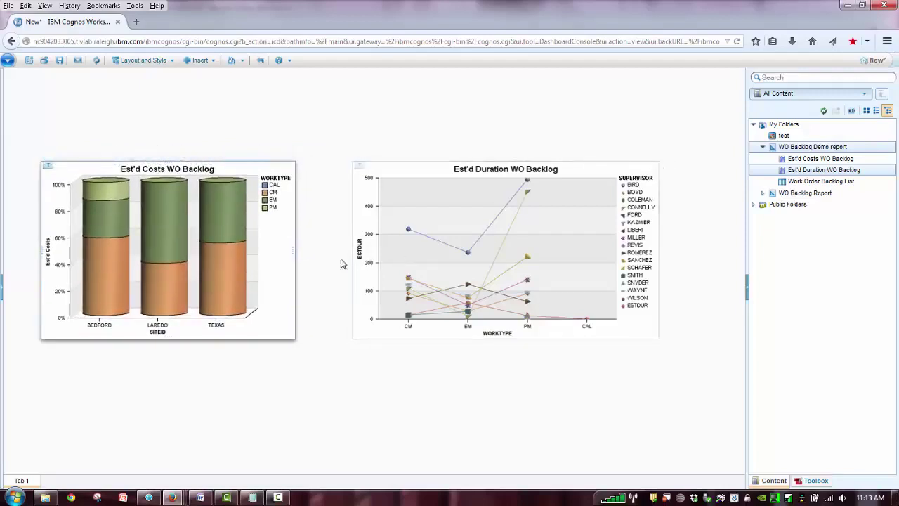
{"action": "left_click_drag", "start_coordinate": [293, 252], "coordinate": [339, 254]}
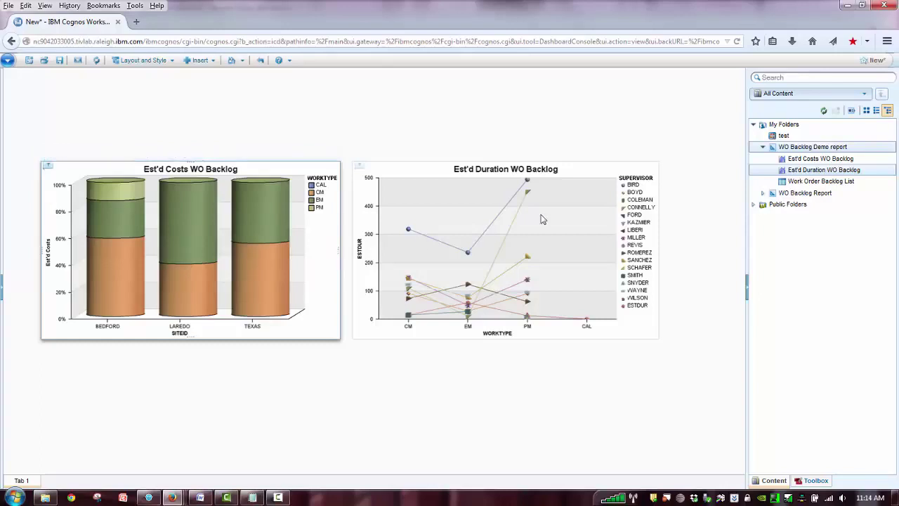
- Insert a text object above the charts and replace its placeholder with "Work Order Backlog Workspace"
{"action": "left_click", "coordinate": [812, 480]}
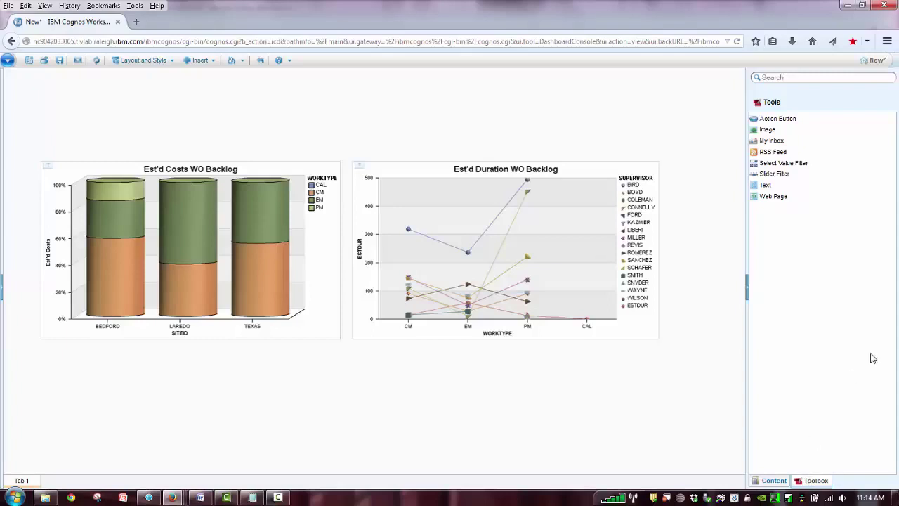
{"action": "left_click", "coordinate": [765, 189]}
{"action": "left_click_drag", "start_coordinate": [765, 190], "coordinate": [214, 85]}
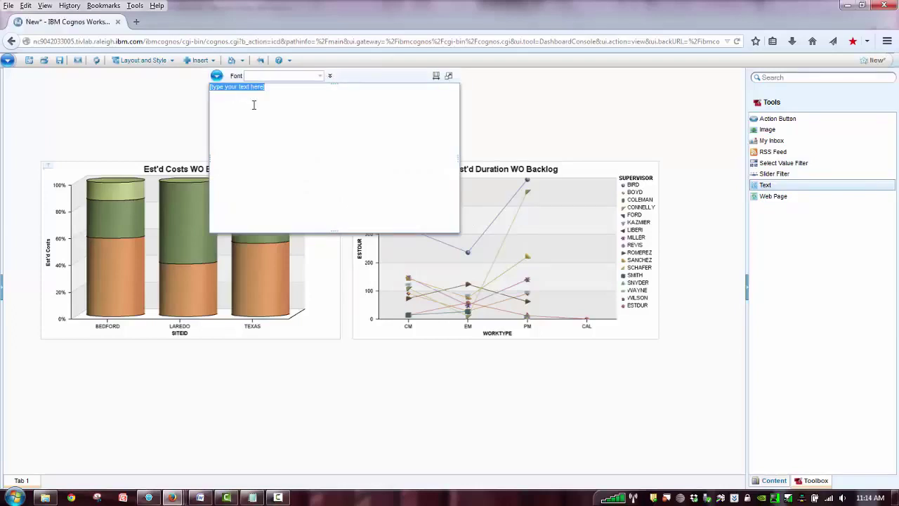
{"action": "left_click", "coordinate": [248, 91]}
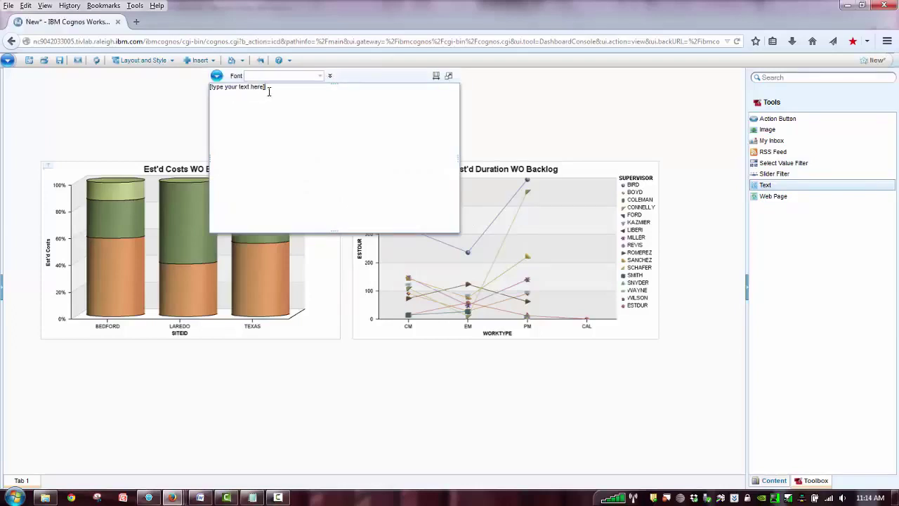
{"action": "left_click_drag", "start_coordinate": [268, 91], "coordinate": [185, 87]}
{"action": "type", "text": "Work Order Backlog Workspace"}
- Choose the Verdana font and a 24pt size for the title in a wider, flatter text box
{"action": "left_click", "coordinate": [320, 76]}
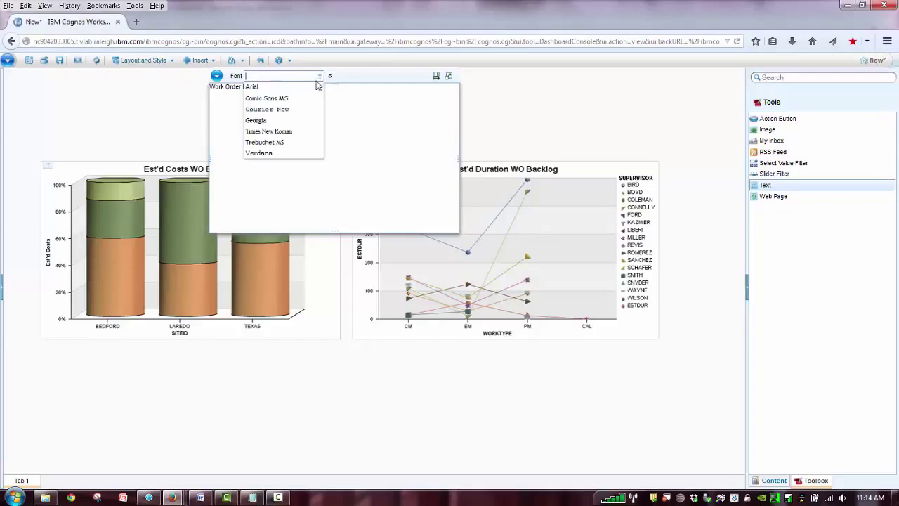
{"action": "left_click", "coordinate": [288, 153]}
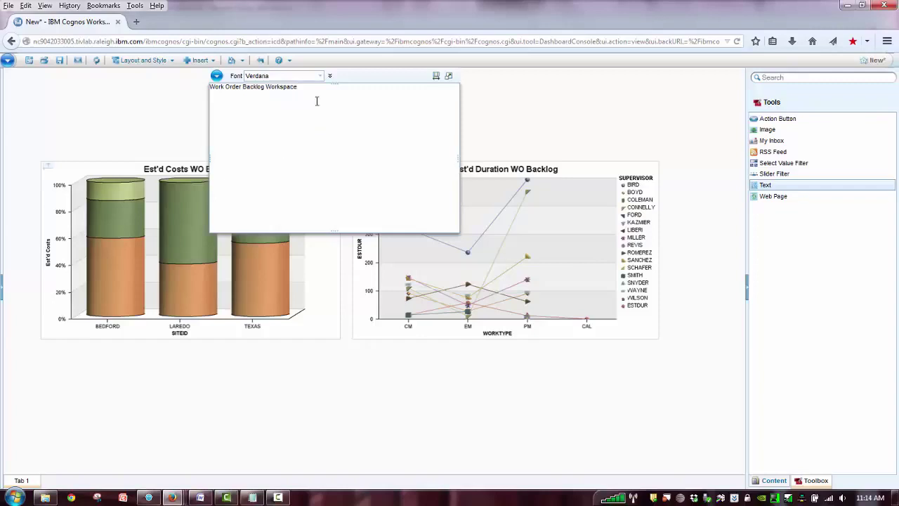
{"action": "left_click_drag", "start_coordinate": [309, 88], "coordinate": [190, 85]}
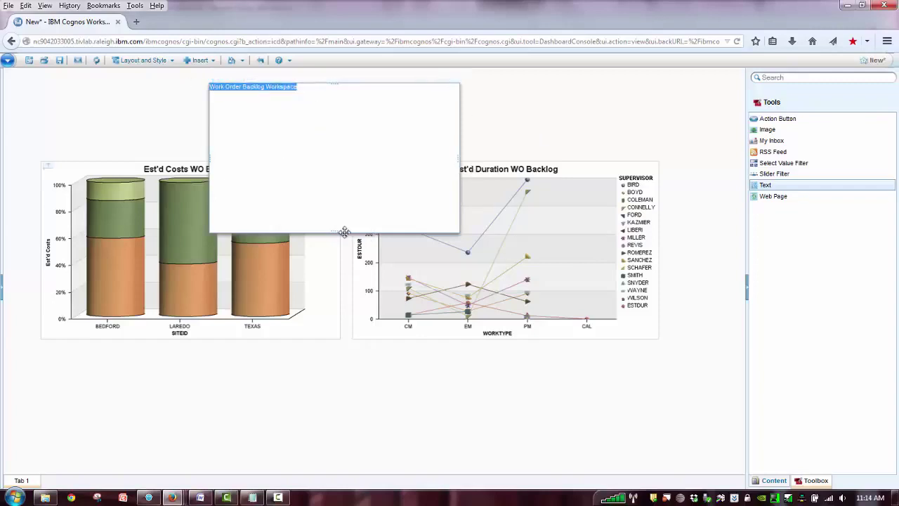
{"action": "left_click_drag", "start_coordinate": [338, 230], "coordinate": [510, 90]}
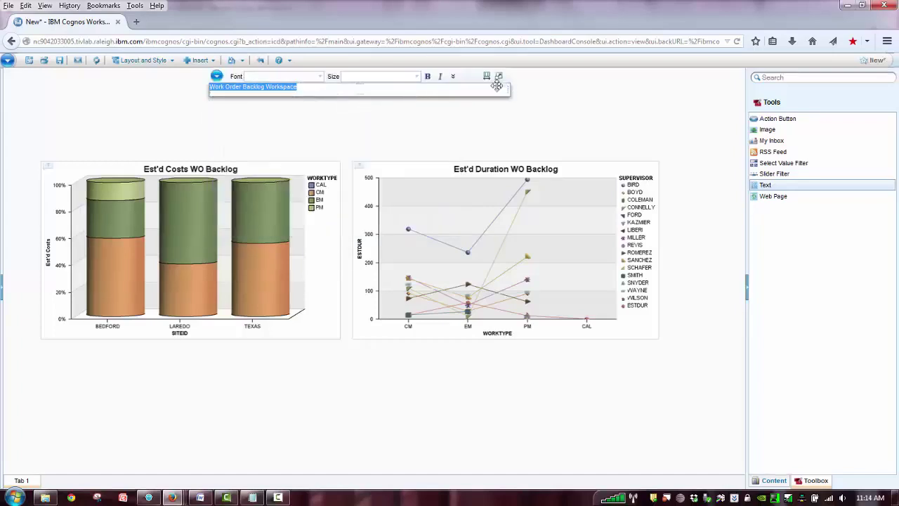
{"action": "left_click", "coordinate": [416, 76]}
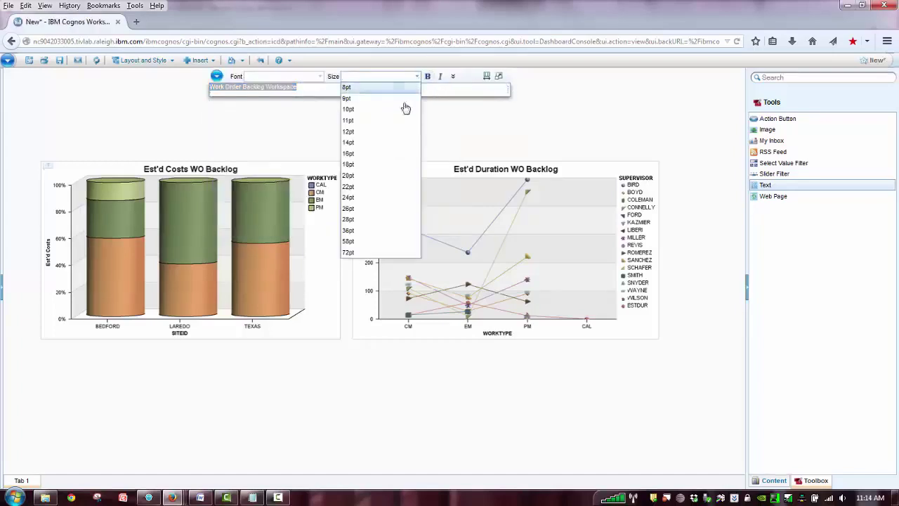
{"action": "left_click", "coordinate": [380, 197]}
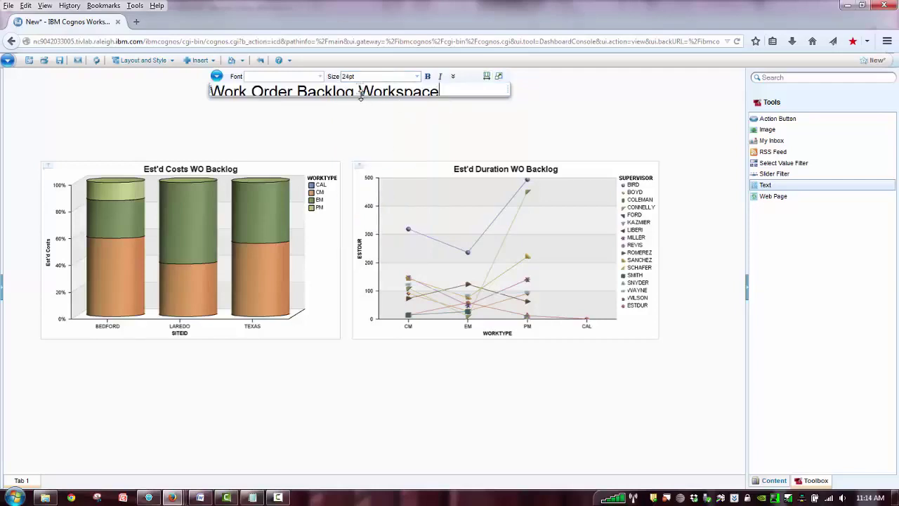
- Resize the title's text box so its height and width fit closely around the single line of text
{"action": "left_click", "coordinate": [358, 124]}
{"action": "left_click_drag", "start_coordinate": [358, 120], "coordinate": [358, 121]}
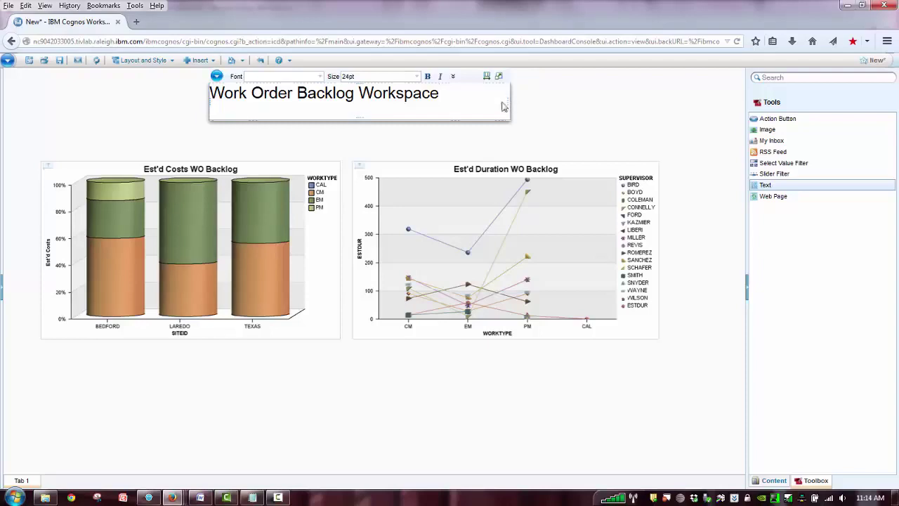
{"action": "left_click_drag", "start_coordinate": [507, 102], "coordinate": [445, 97]}
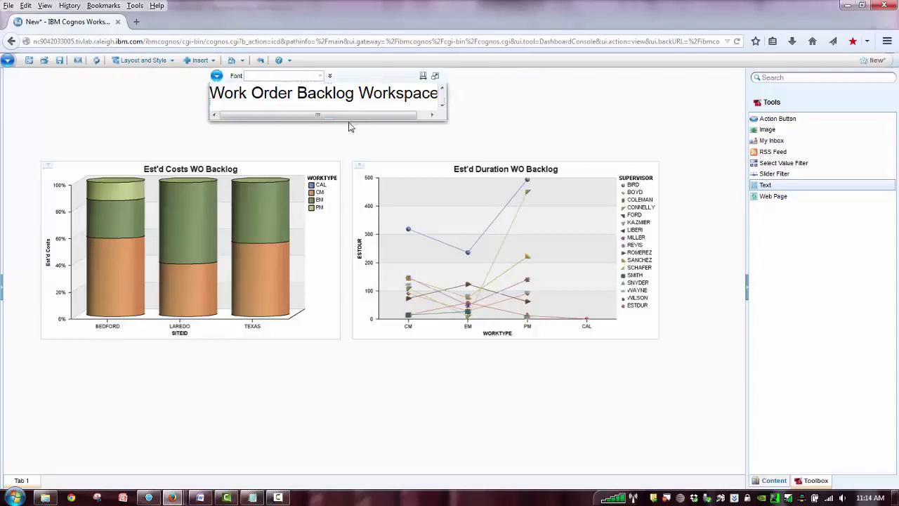
{"action": "left_click_drag", "start_coordinate": [327, 118], "coordinate": [328, 107]}
{"action": "left_click", "coordinate": [515, 140]}
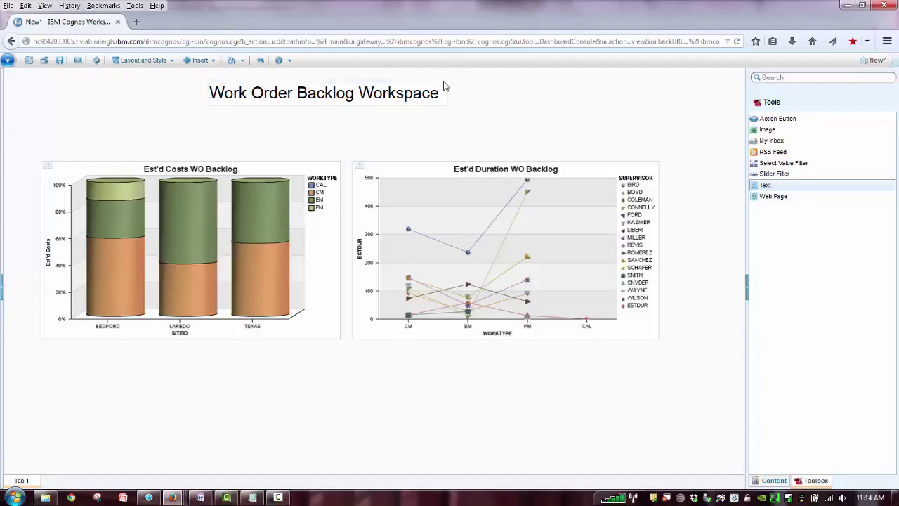
- Move the workspace title closer to the charts so it sits roughly centred just above them
{"action": "left_click_drag", "start_coordinate": [438, 84], "coordinate": [481, 125]}
{"action": "left_click", "coordinate": [597, 128]}
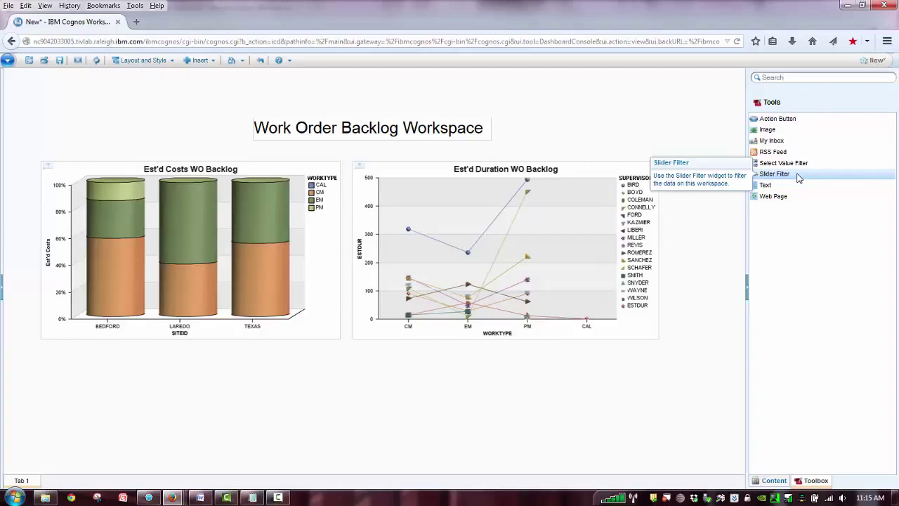
- Add a range-of-values slider filter on ESTDUR above the duration chart and widen it to more than double its width
{"action": "left_click_drag", "start_coordinate": [799, 178], "coordinate": [538, 91]}
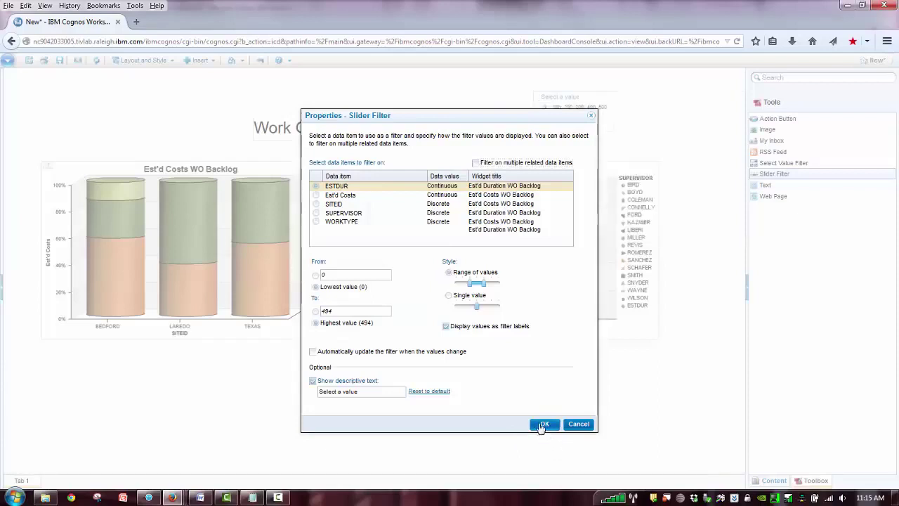
{"action": "left_click", "coordinate": [540, 424]}
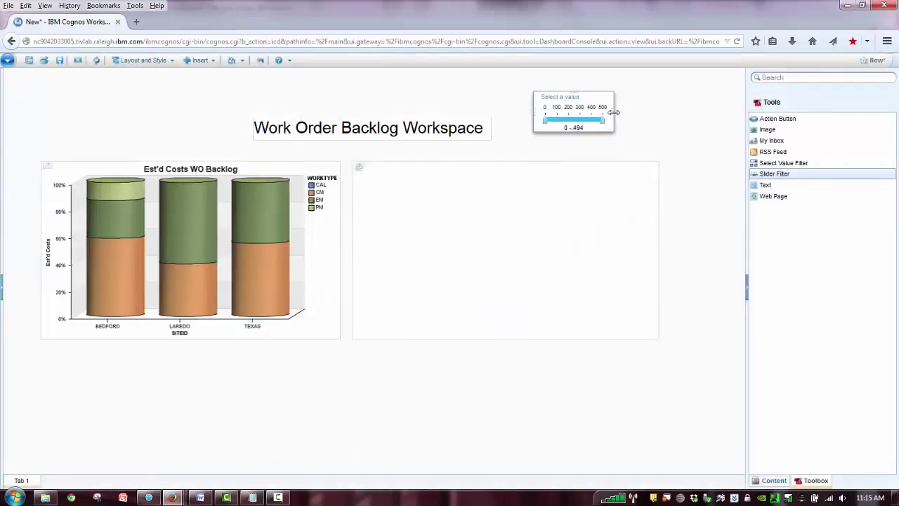
{"action": "left_click_drag", "start_coordinate": [669, 116], "coordinate": [728, 114]}
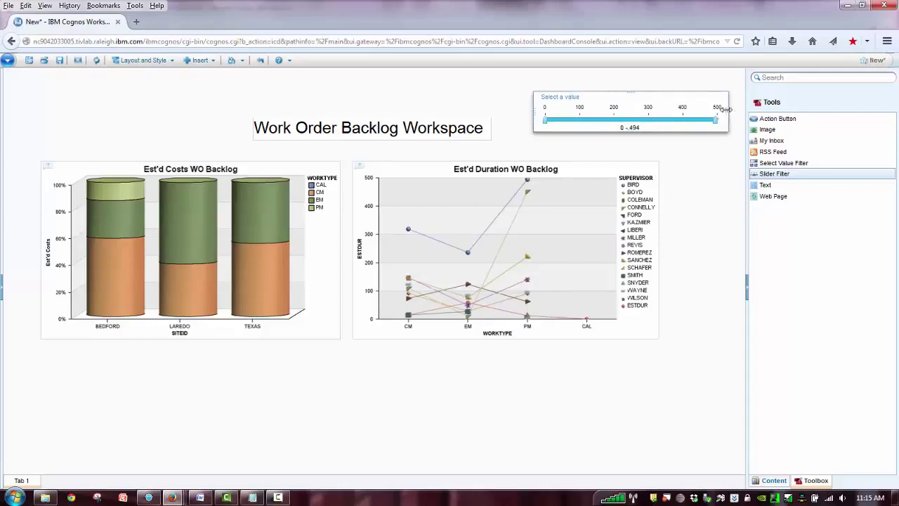
- Try the ESTDUR slider filter with a range of about 200 to 400, then widen the range to 0 - 500
{"action": "left_click_drag", "start_coordinate": [545, 120], "coordinate": [615, 119]}
{"action": "left_click_drag", "start_coordinate": [716, 121], "coordinate": [685, 125]}
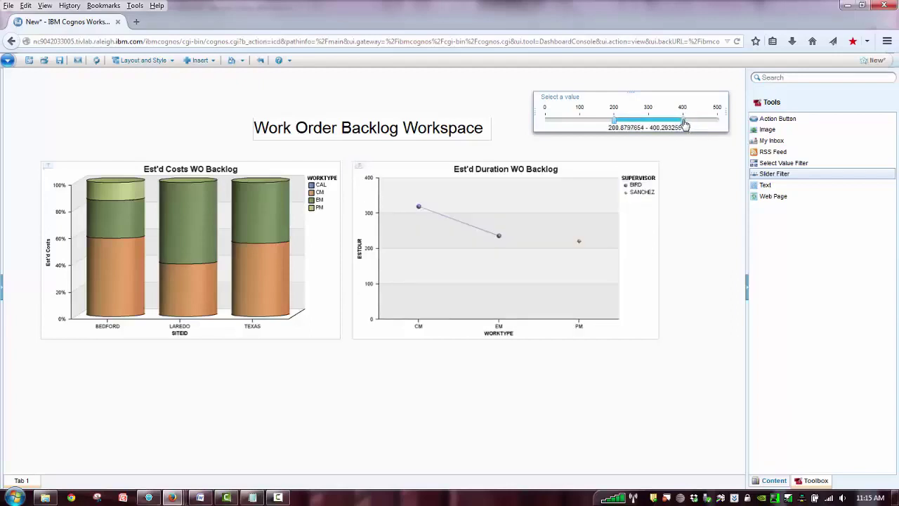
{"action": "left_click_drag", "start_coordinate": [613, 121], "coordinate": [541, 121]}
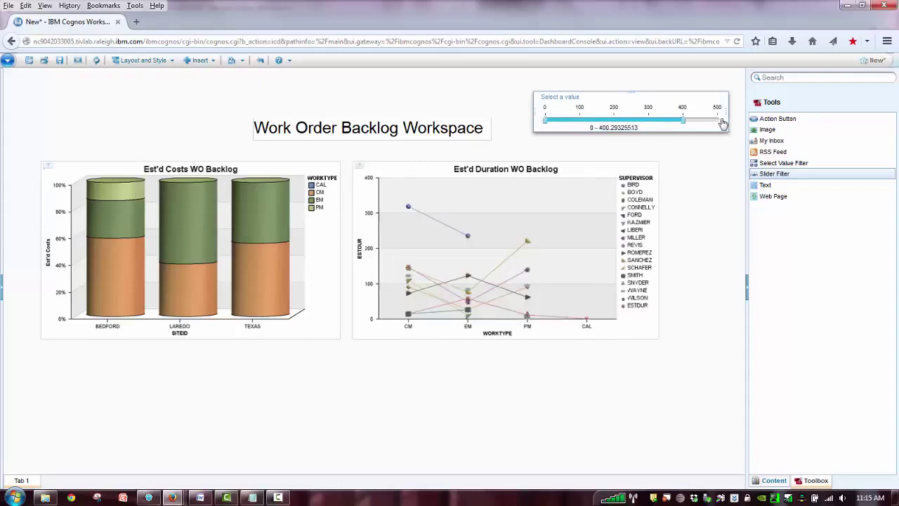
{"action": "left_click_drag", "start_coordinate": [684, 121], "coordinate": [723, 121]}
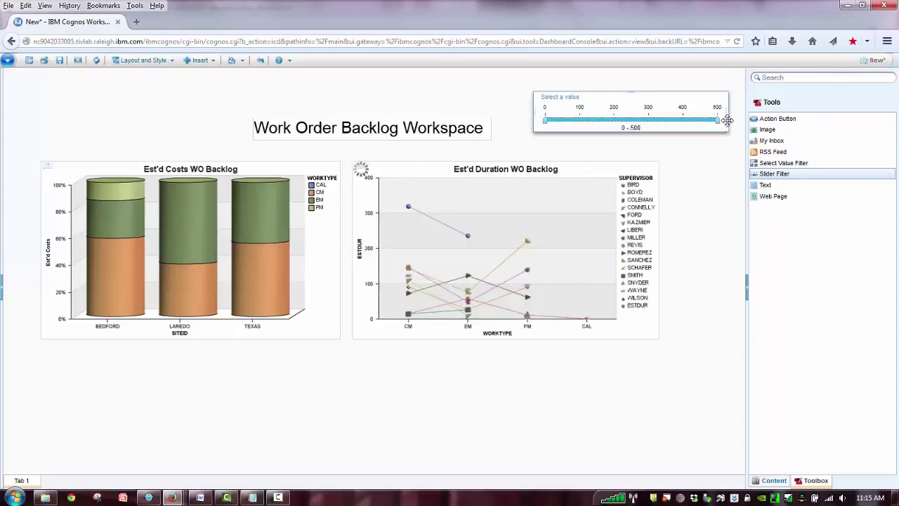
- Remove the ESTDUR slider filter from the workspace
{"action": "right_click", "coordinate": [696, 101]}
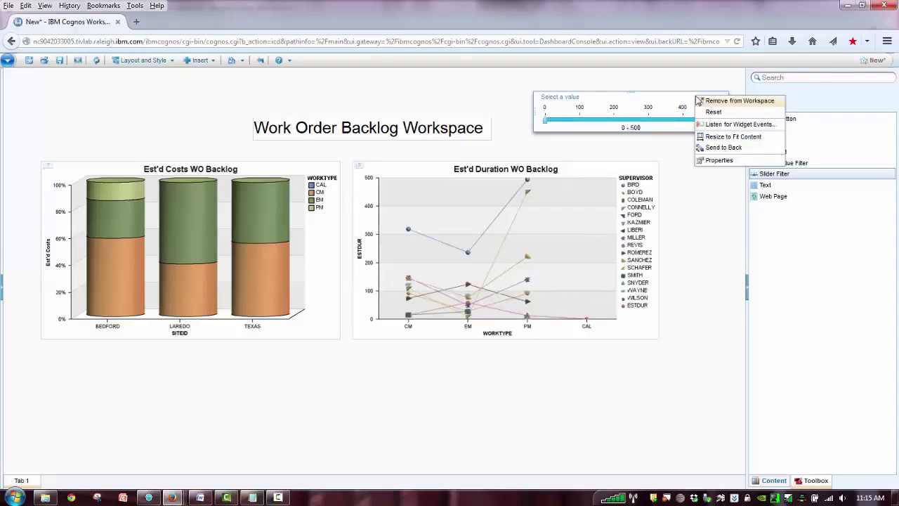
{"action": "left_click", "coordinate": [706, 102]}
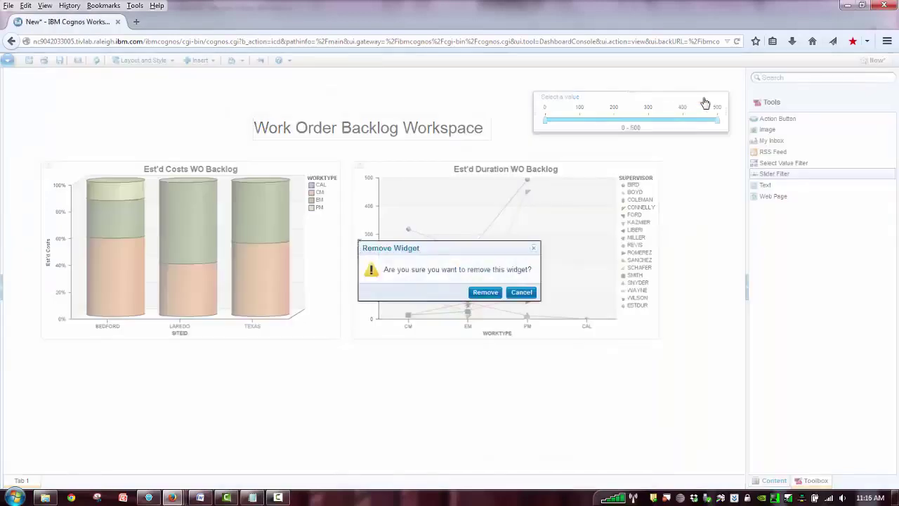
{"action": "left_click", "coordinate": [486, 293]}
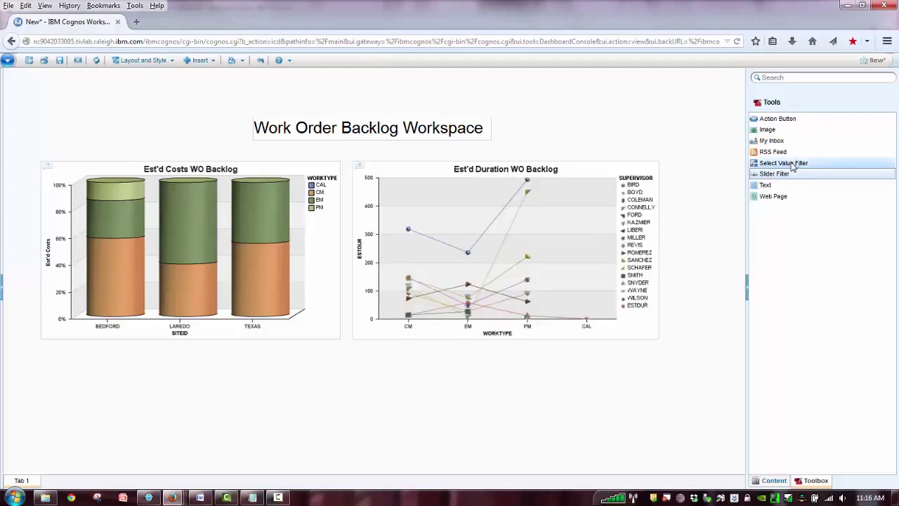
- Add a select value filter on SUPERVISOR with check boxes and multiple values near the lower edge of the costs chart
{"action": "left_click_drag", "start_coordinate": [792, 165], "coordinate": [89, 325]}
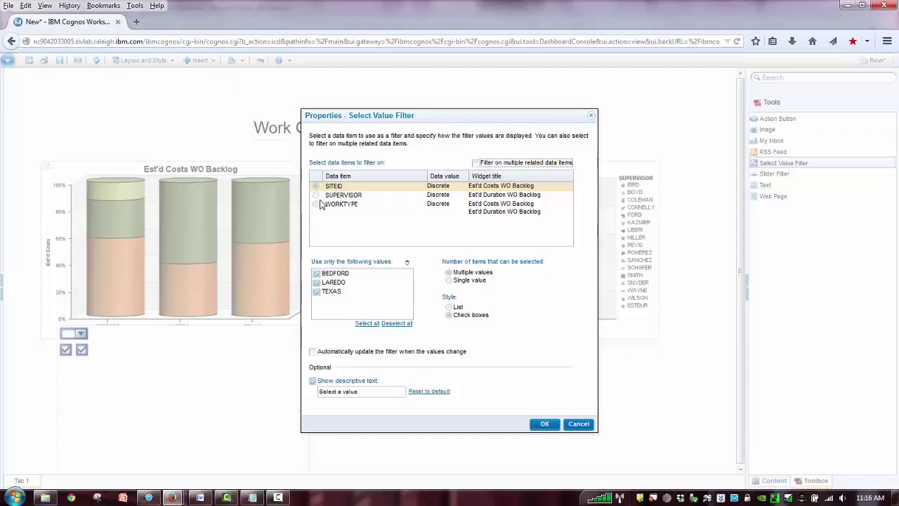
{"action": "left_click", "coordinate": [318, 194]}
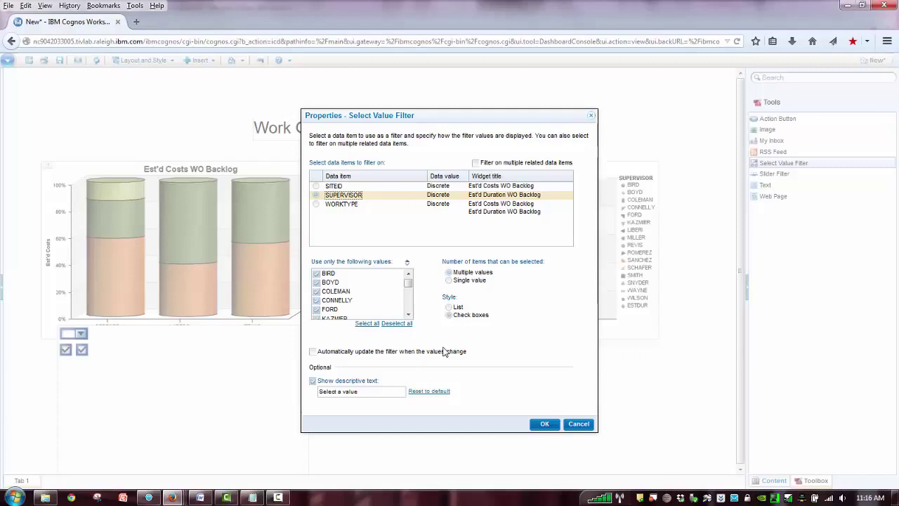
{"action": "left_click", "coordinate": [546, 425]}
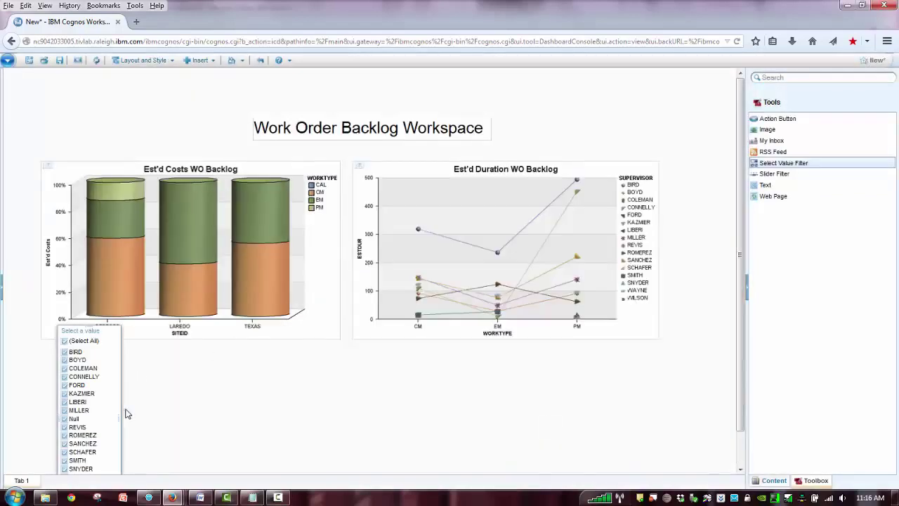
- Shift both charts sideways until they adjoin, and place the supervisor filter in the freed space beside the costs chart
{"action": "left_click_drag", "start_coordinate": [614, 162], "coordinate": [671, 163]}
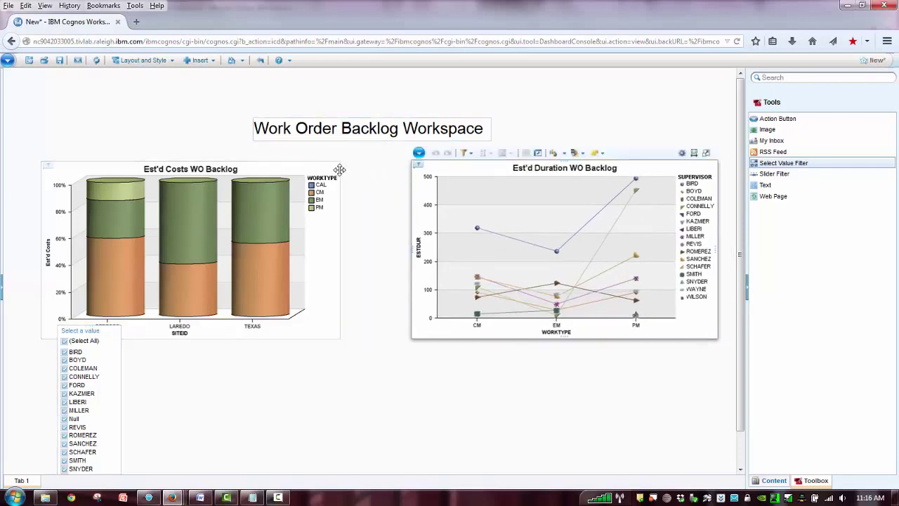
{"action": "left_click_drag", "start_coordinate": [339, 170], "coordinate": [404, 167]}
{"action": "left_click_drag", "start_coordinate": [88, 329], "coordinate": [64, 168]}
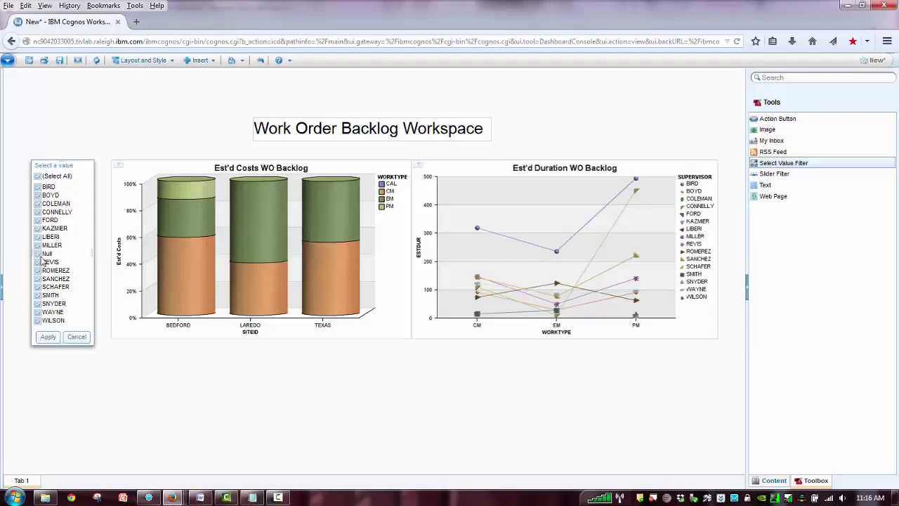
- Exclude the third, fourth, fifth and second-to-last supervisors in the supervisor filter and apply the selection
{"action": "left_click", "coordinate": [37, 220]}
{"action": "left_click", "coordinate": [37, 211]}
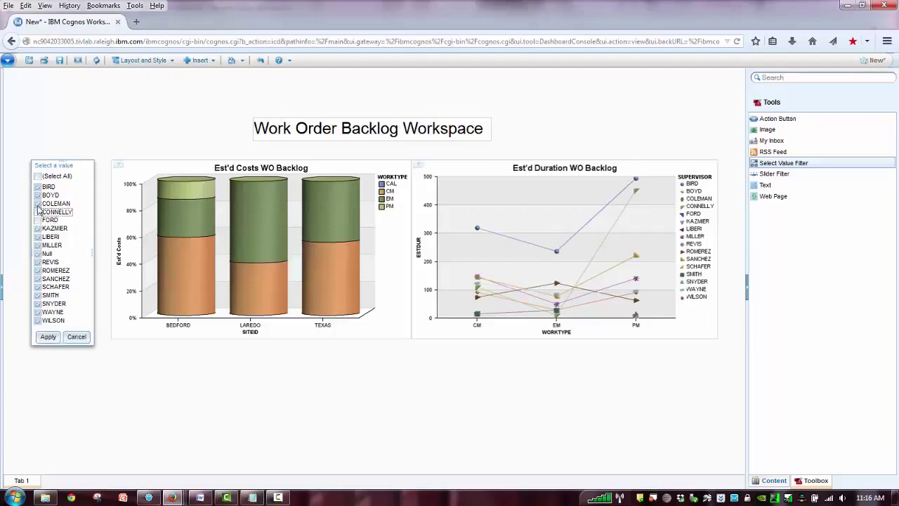
{"action": "left_click", "coordinate": [37, 203]}
{"action": "left_click", "coordinate": [38, 313]}
{"action": "left_click", "coordinate": [47, 337]}
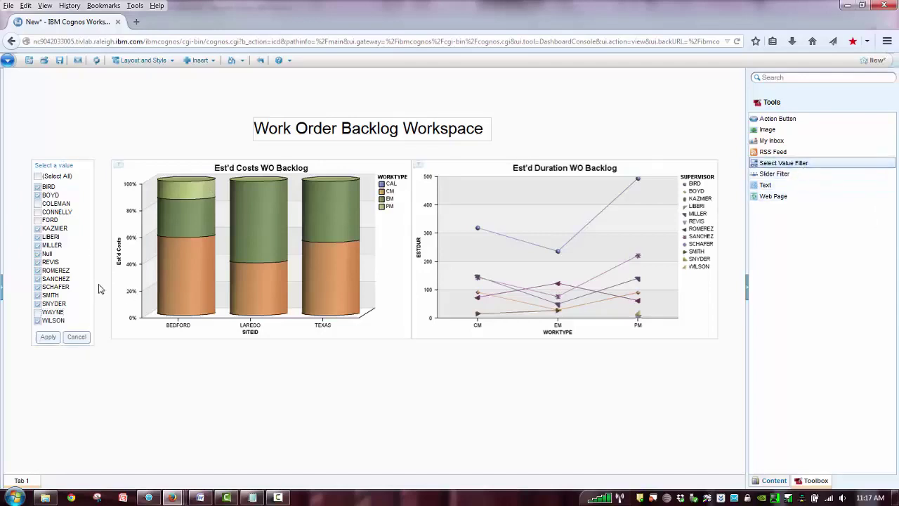
- Add a select value filter on WORKTYPE with check boxes and multiple values over the costs chart
{"action": "left_click_drag", "start_coordinate": [781, 163], "coordinate": [155, 298]}
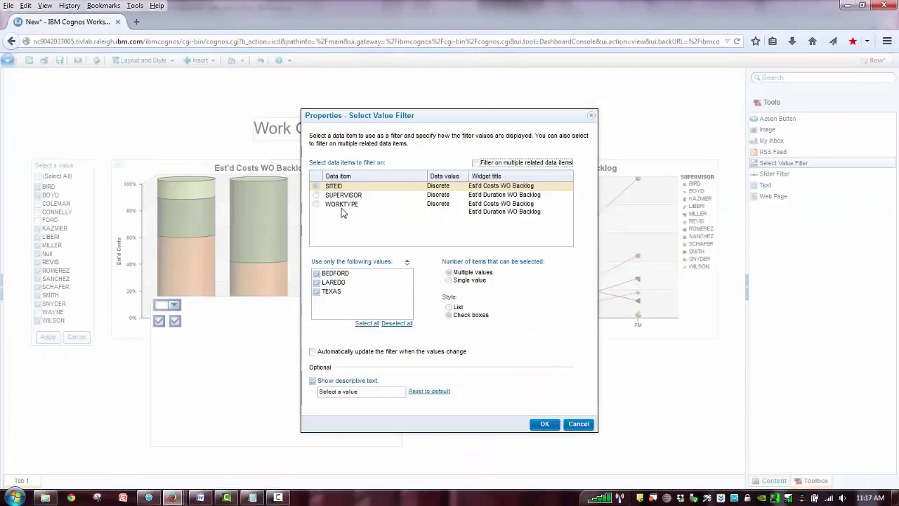
{"action": "left_click", "coordinate": [343, 211]}
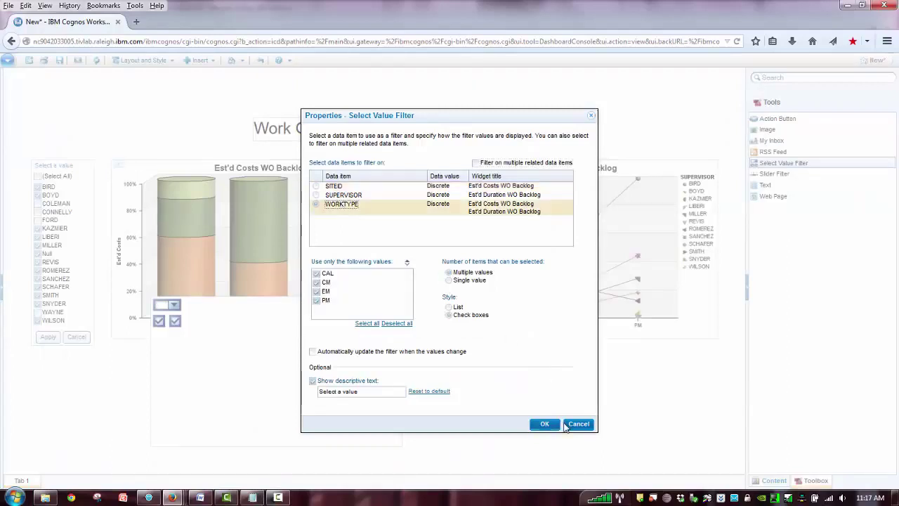
{"action": "left_click", "coordinate": [546, 424]}
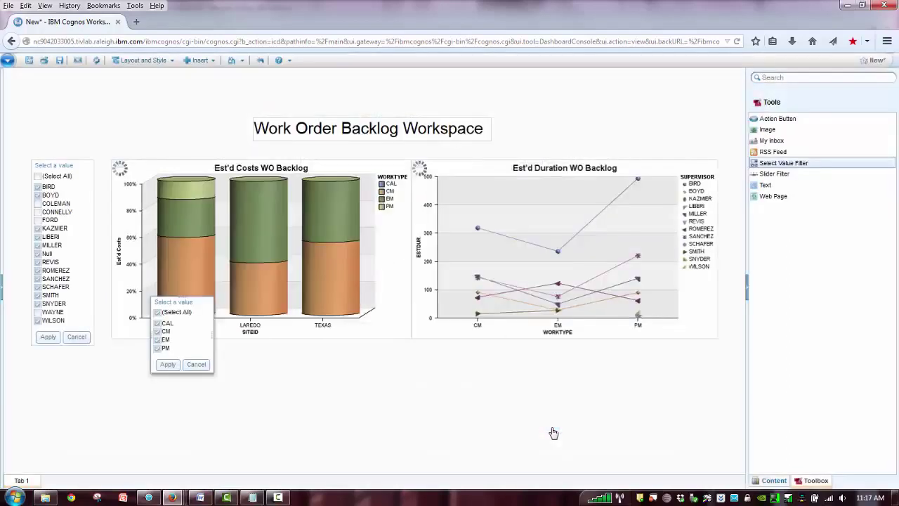
- Make the work type filter taller, raise the supervisor filter slightly, and align the work type filter directly beneath it
{"action": "left_click_drag", "start_coordinate": [181, 371], "coordinate": [171, 423]}
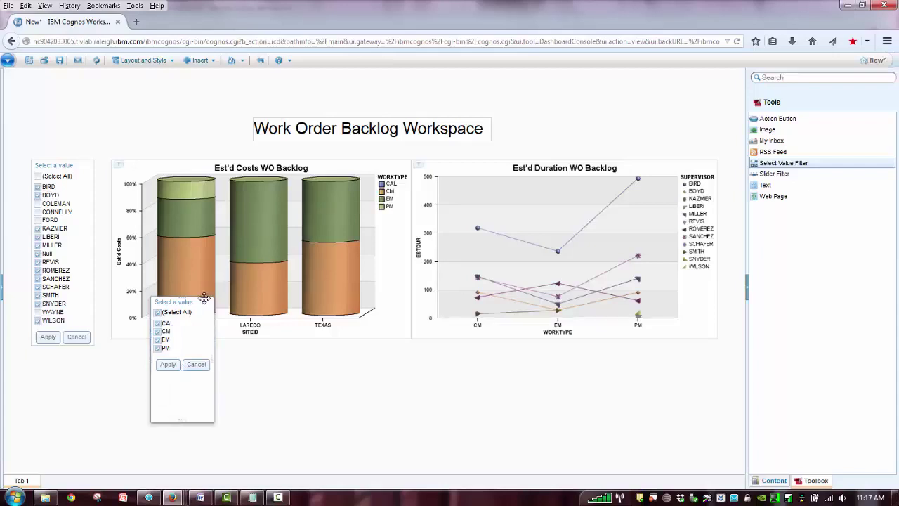
{"action": "left_click_drag", "start_coordinate": [206, 300], "coordinate": [85, 353]}
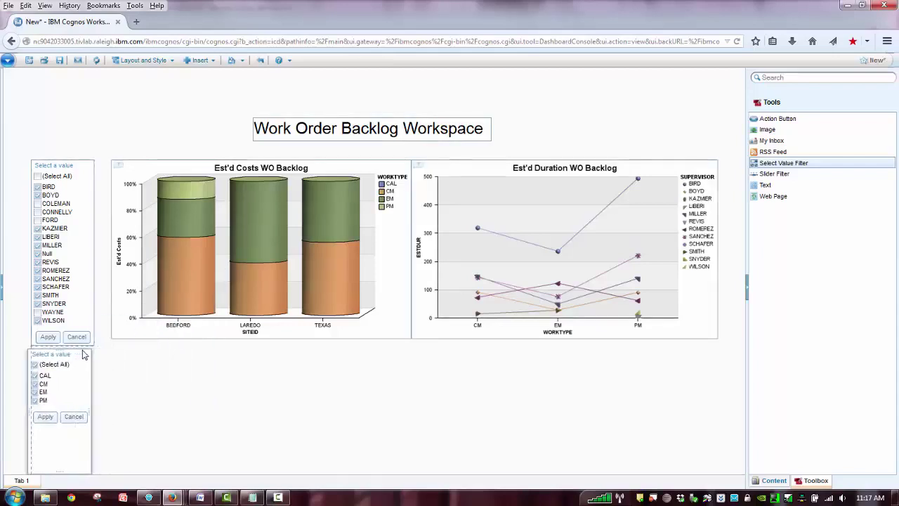
{"action": "left_click_drag", "start_coordinate": [89, 166], "coordinate": [88, 148]}
{"action": "left_click_drag", "start_coordinate": [70, 347], "coordinate": [71, 340]}
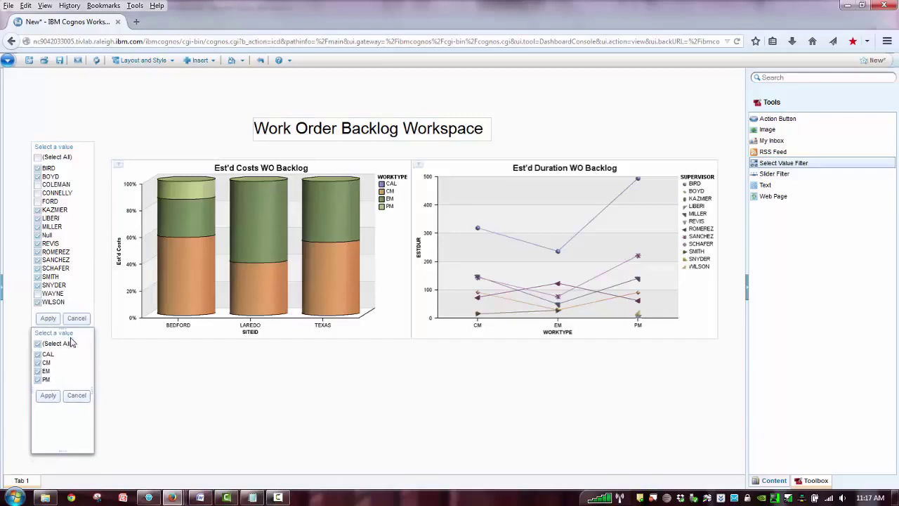
- Exclude CAL in the work type filter and apply the selection to the charts
{"action": "left_click", "coordinate": [37, 354]}
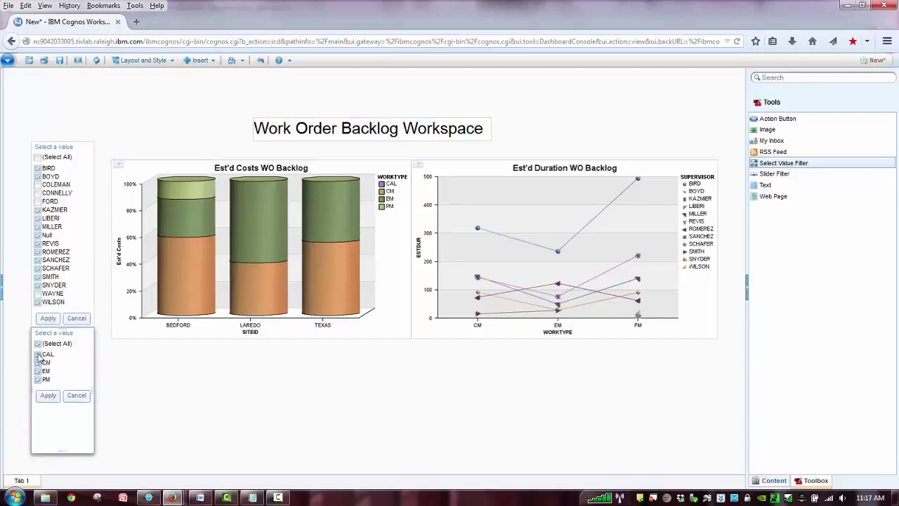
{"action": "left_click", "coordinate": [48, 395]}
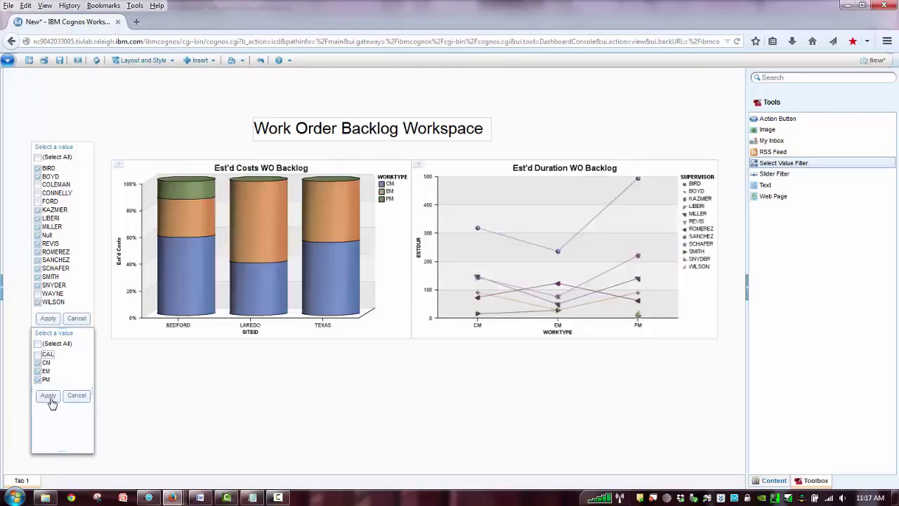
- Title the work type filter widget "Work Type Filter" and turn on showing its title
{"action": "right_click", "coordinate": [68, 339]}
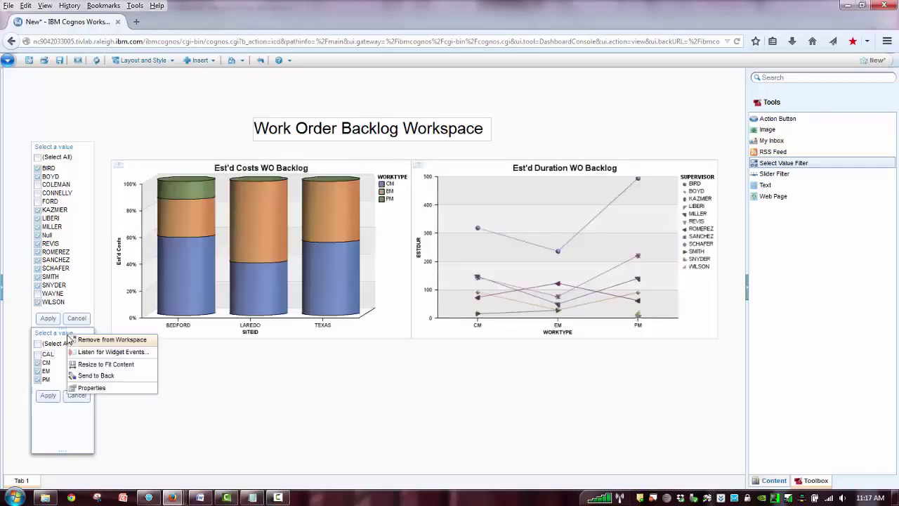
{"action": "left_click", "coordinate": [89, 387]}
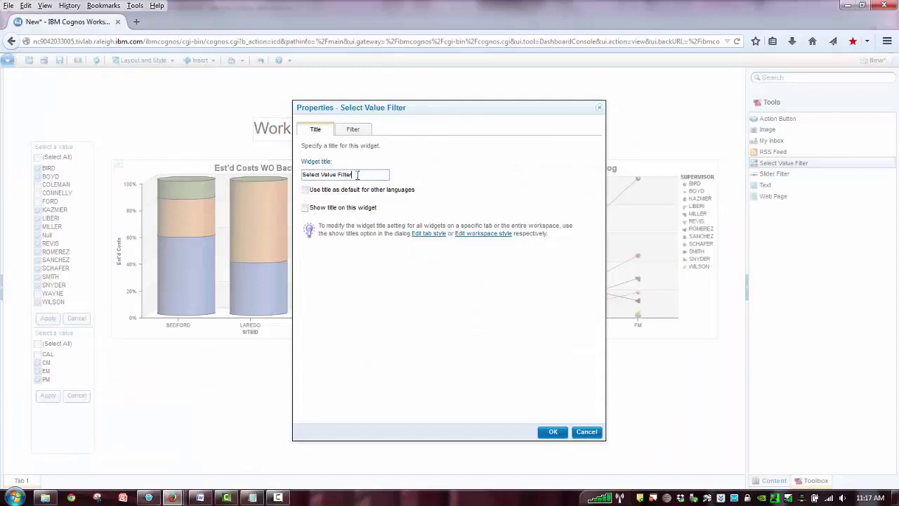
{"action": "left_click_drag", "start_coordinate": [356, 174], "coordinate": [291, 170]}
{"action": "type", "text": "Work Type"}
{"action": "left_click", "coordinate": [305, 208]}
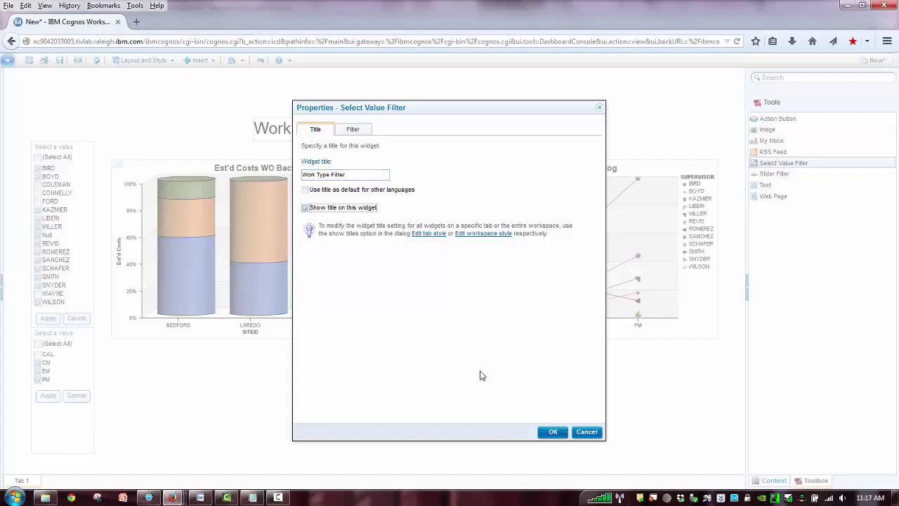
{"action": "left_click", "coordinate": [553, 431]}
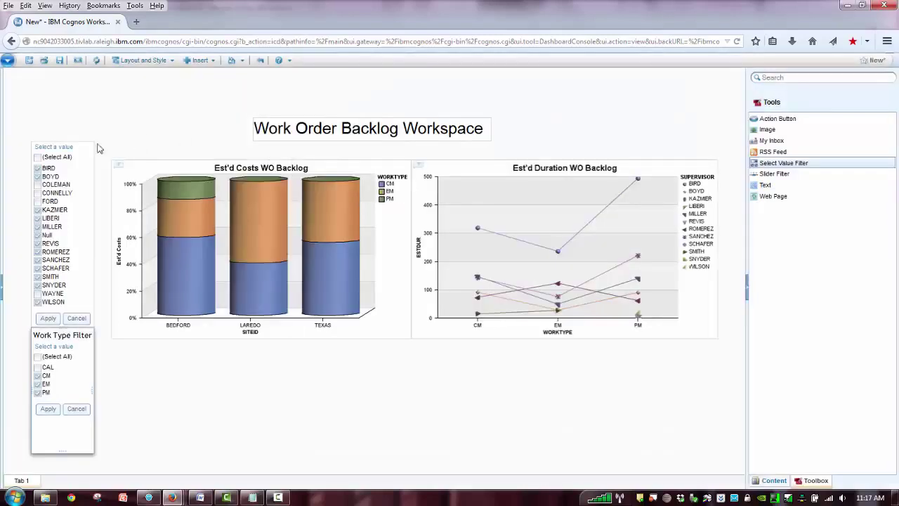
- Set the supervisor filter's widget title to "Supervisor Filter"
{"action": "left_click", "coordinate": [76, 151]}
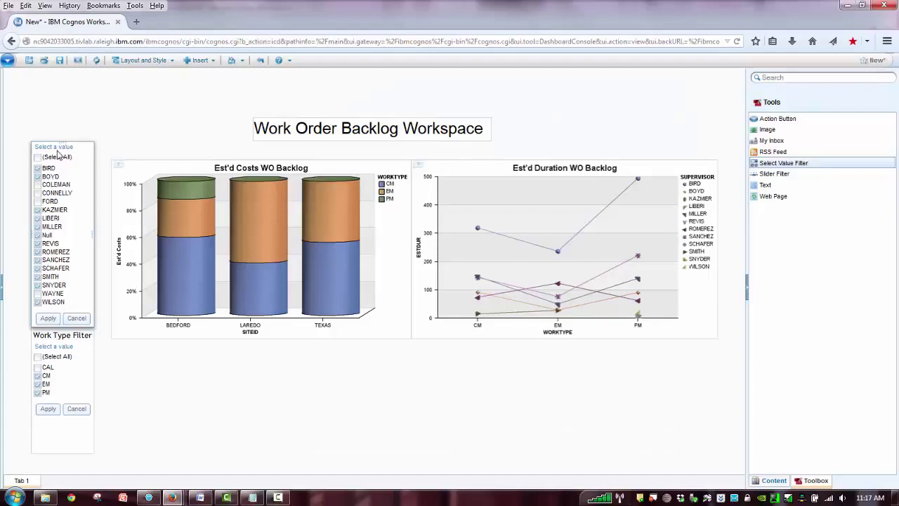
{"action": "right_click", "coordinate": [57, 150]}
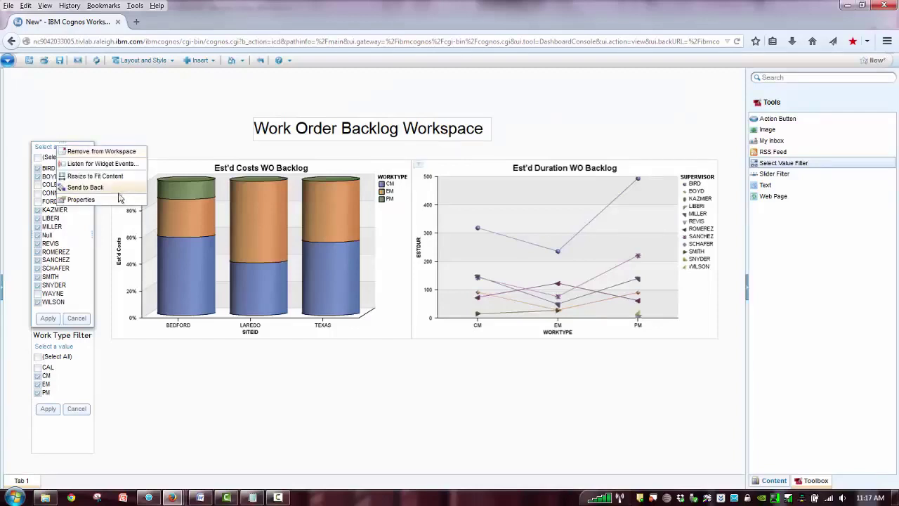
{"action": "left_click", "coordinate": [119, 202]}
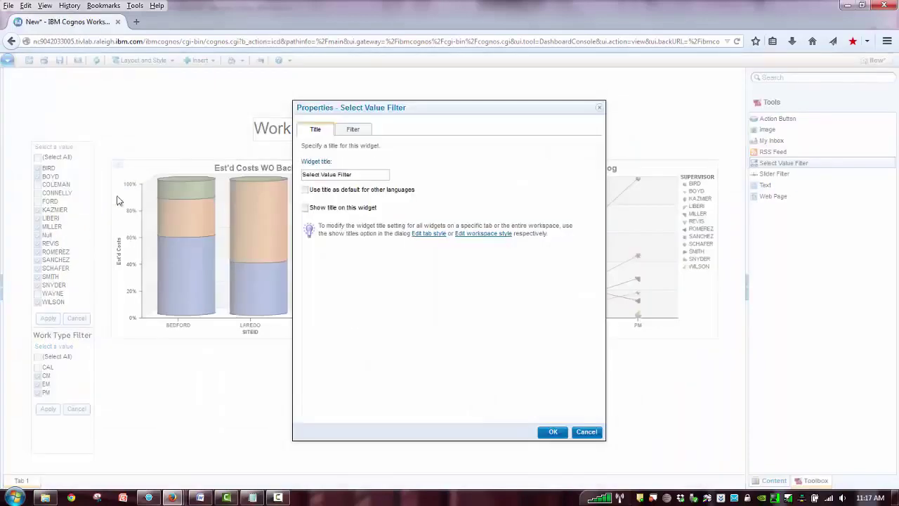
{"action": "triple_click", "coordinate": [363, 174]}
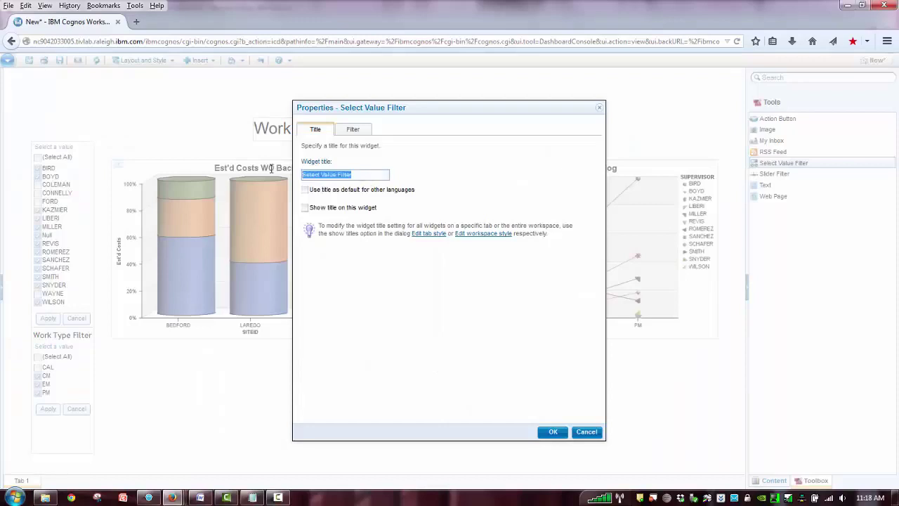
{"action": "type", "text": "Supervisor Filter"}
{"action": "left_click", "coordinate": [553, 431]}
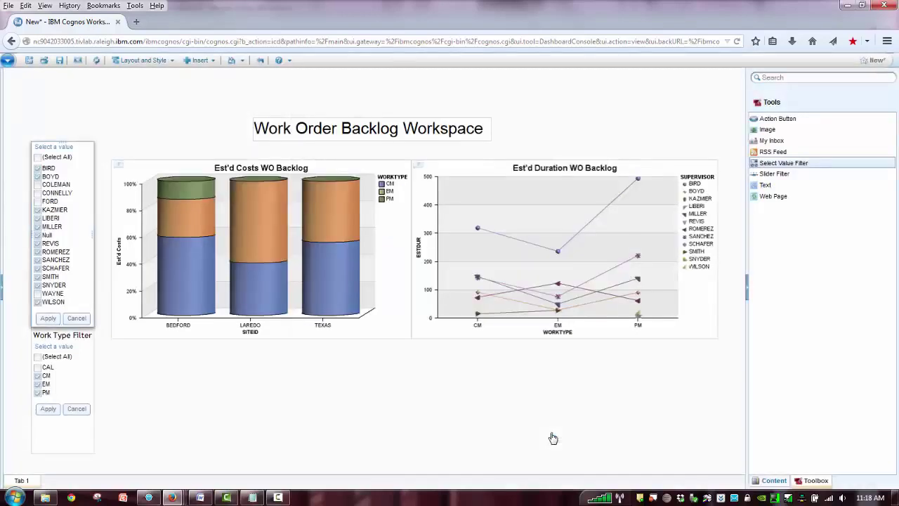
- Turn on showing the title on the Supervisor Filter widget
{"action": "left_click", "coordinate": [88, 151]}
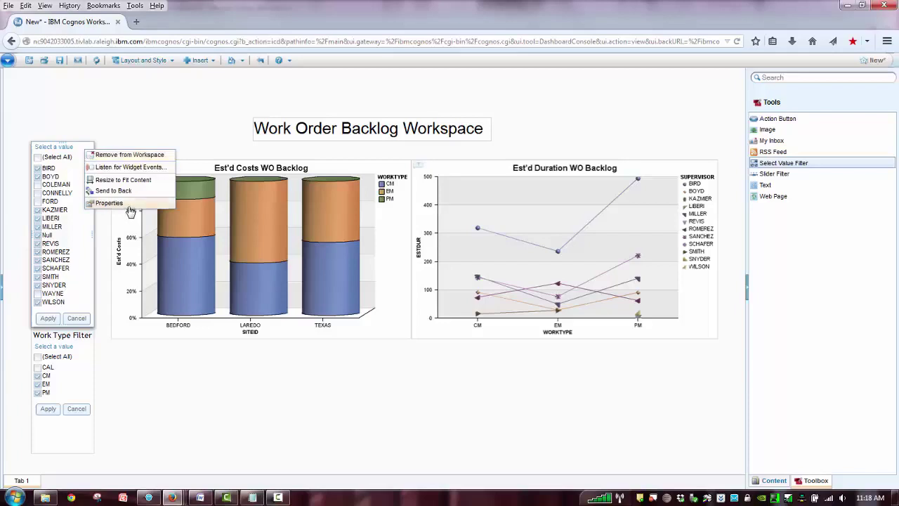
{"action": "left_click", "coordinate": [127, 204]}
{"action": "left_click", "coordinate": [305, 208]}
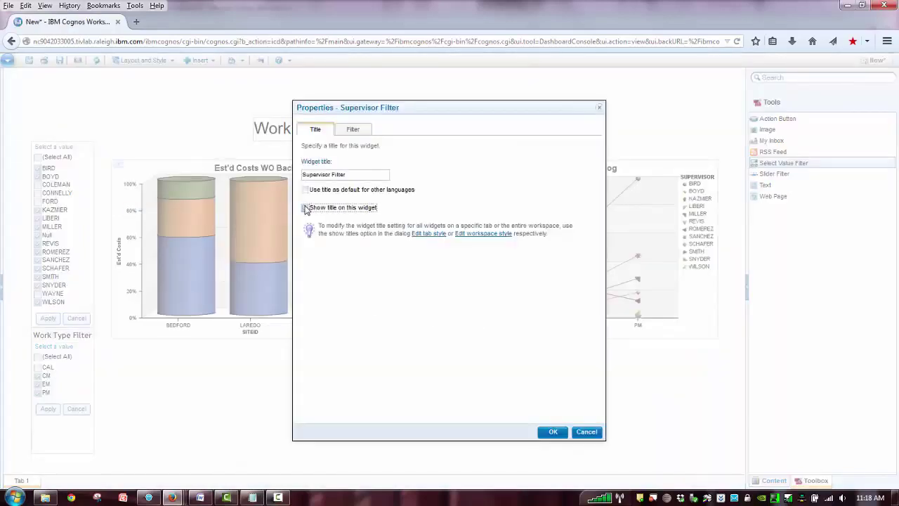
{"action": "left_click", "coordinate": [554, 432]}
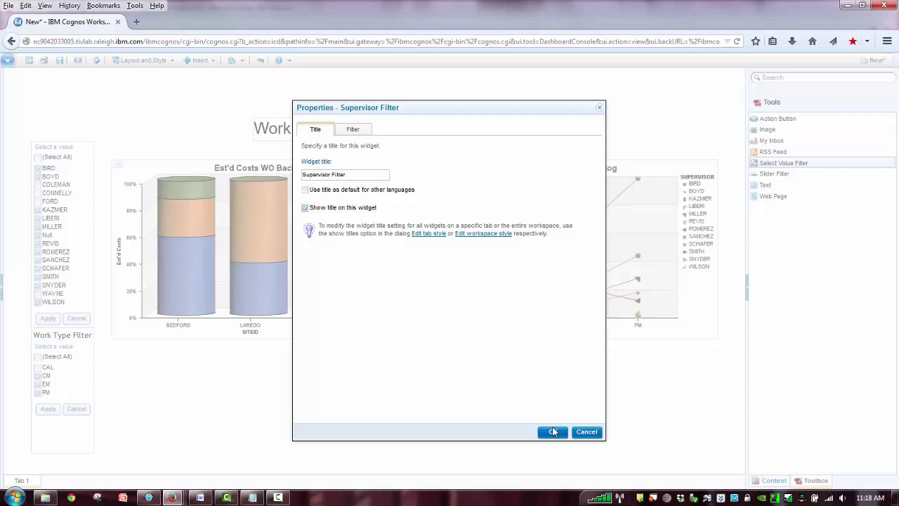
{"action": "left_click", "coordinate": [552, 432]}
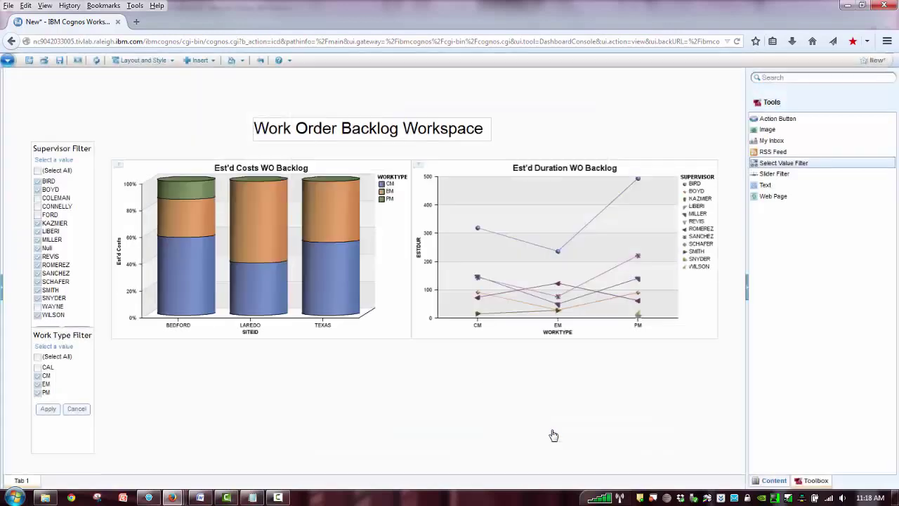
- Raise the estimated costs chart level with the top of the supervisor filter, and move the workspace title up above the duration chart
{"action": "left_click", "coordinate": [92, 370]}
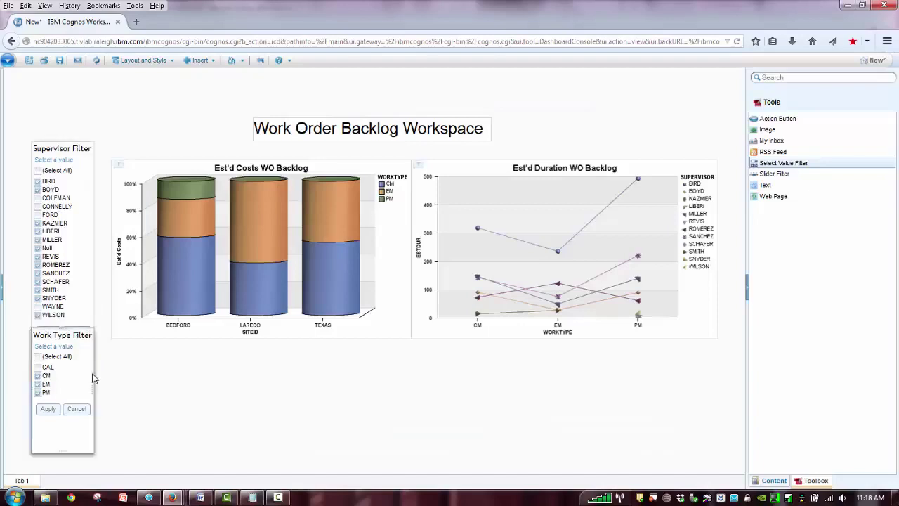
{"action": "left_click_drag", "start_coordinate": [111, 329], "coordinate": [111, 319]}
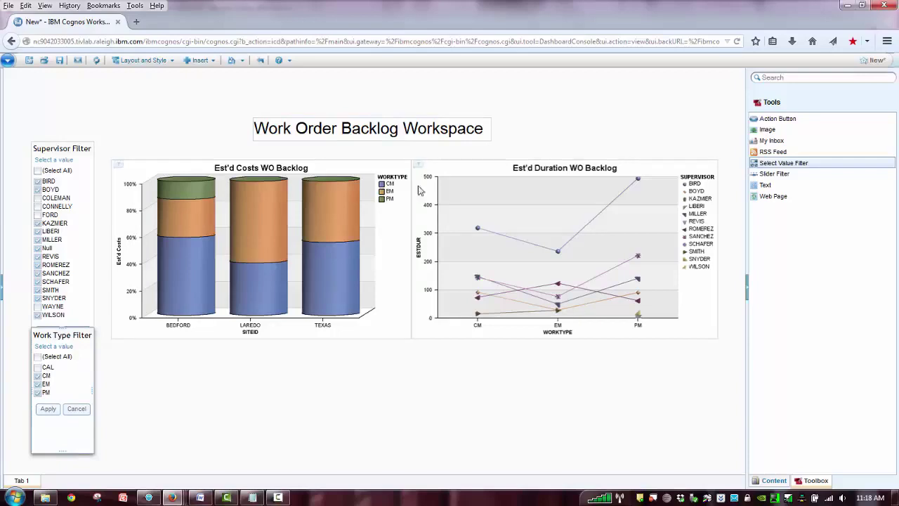
{"action": "left_click", "coordinate": [203, 162]}
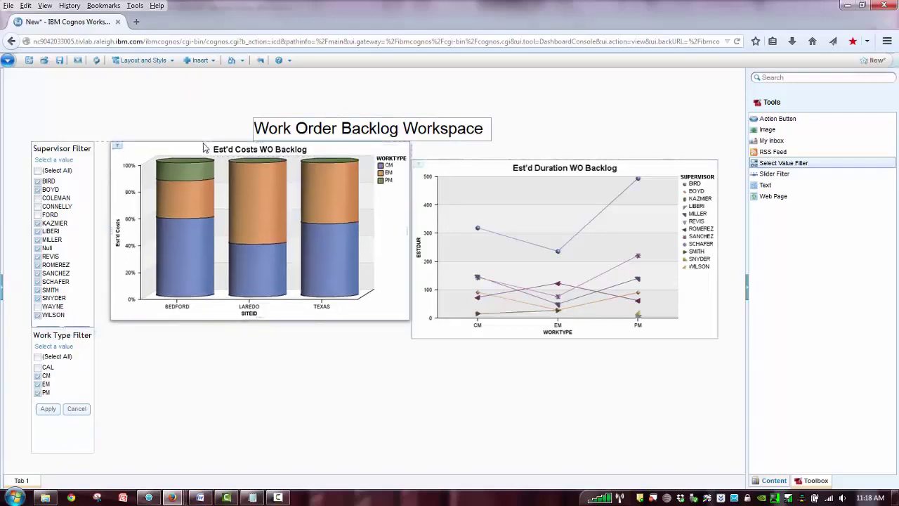
{"action": "left_click_drag", "start_coordinate": [209, 148], "coordinate": [650, 141]}
{"action": "left_click", "coordinate": [481, 139]}
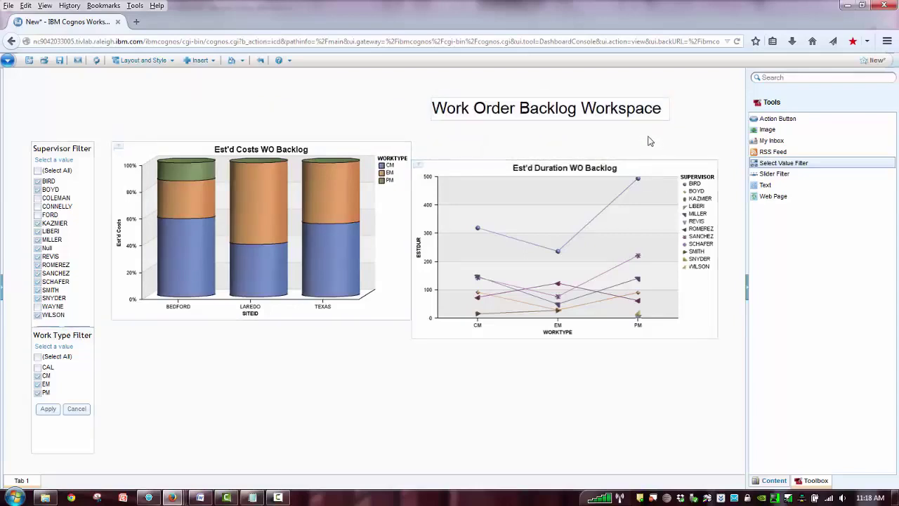
- Override the workspace style for this tab and set the tab's background color to black
{"action": "right_click", "coordinate": [315, 99]}
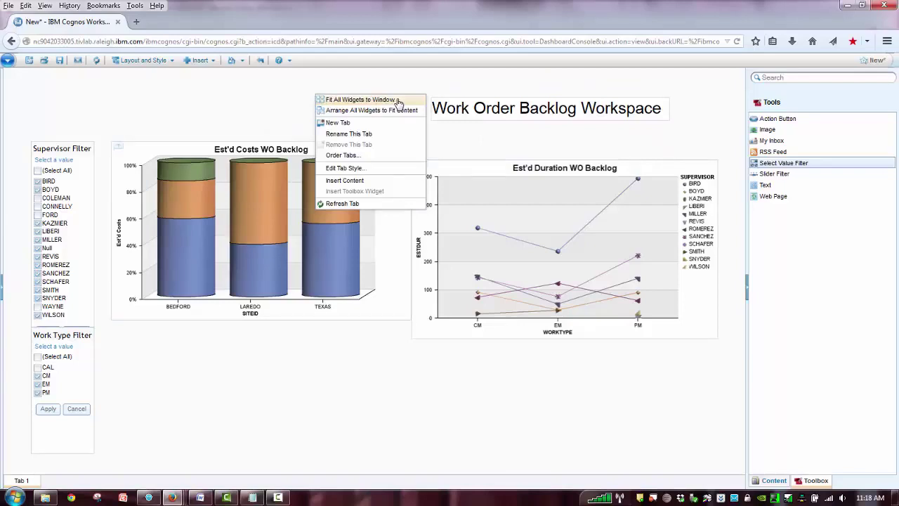
{"action": "left_click", "coordinate": [358, 168]}
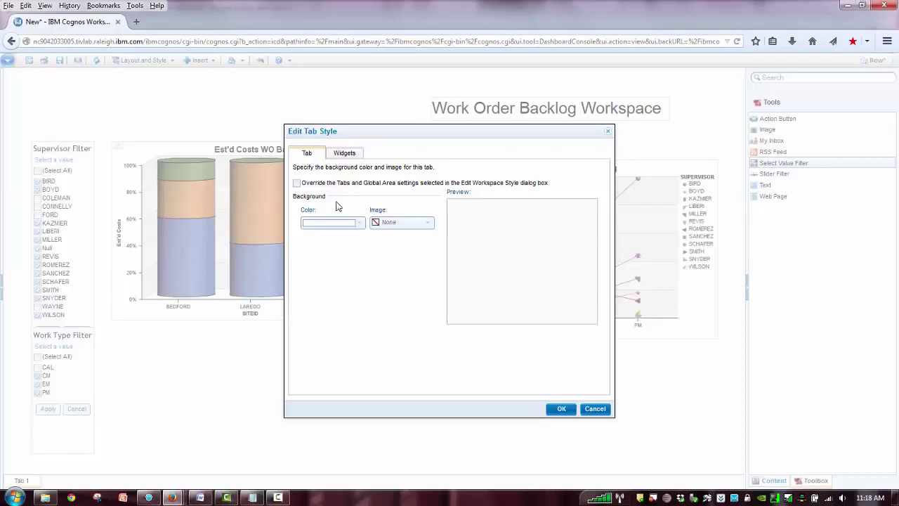
{"action": "left_click", "coordinate": [297, 182]}
{"action": "left_click", "coordinate": [361, 223]}
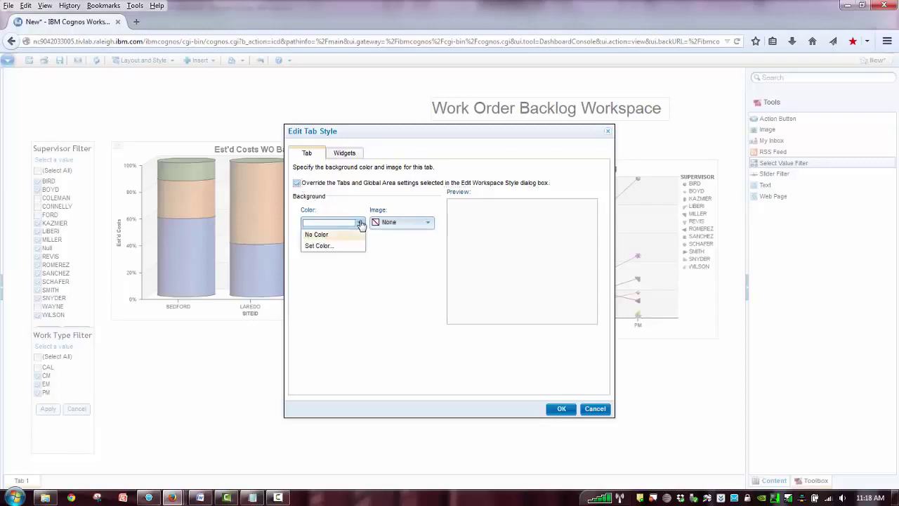
{"action": "left_click", "coordinate": [333, 247]}
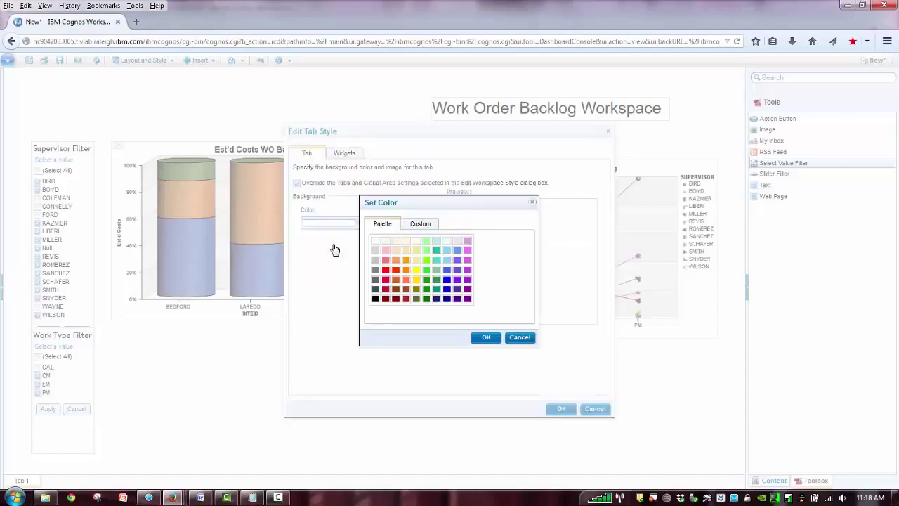
{"action": "left_click", "coordinate": [376, 298]}
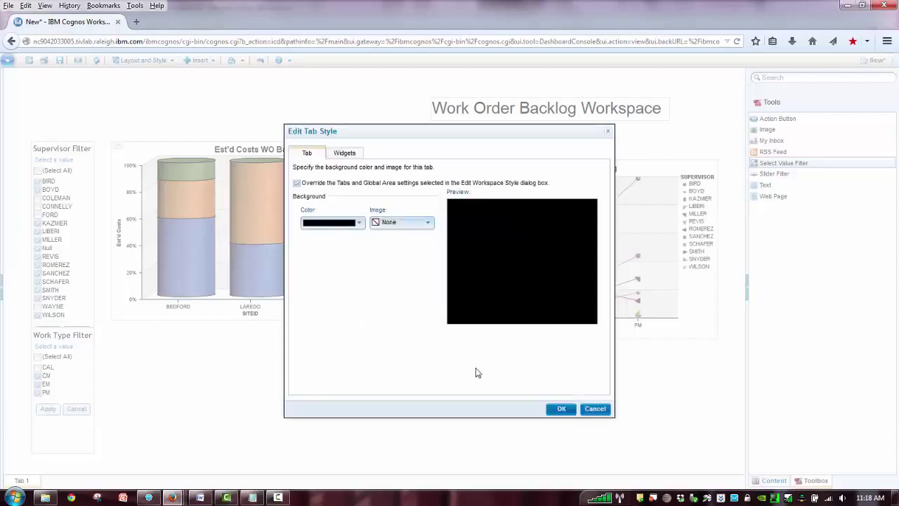
{"action": "left_click", "coordinate": [562, 409]}
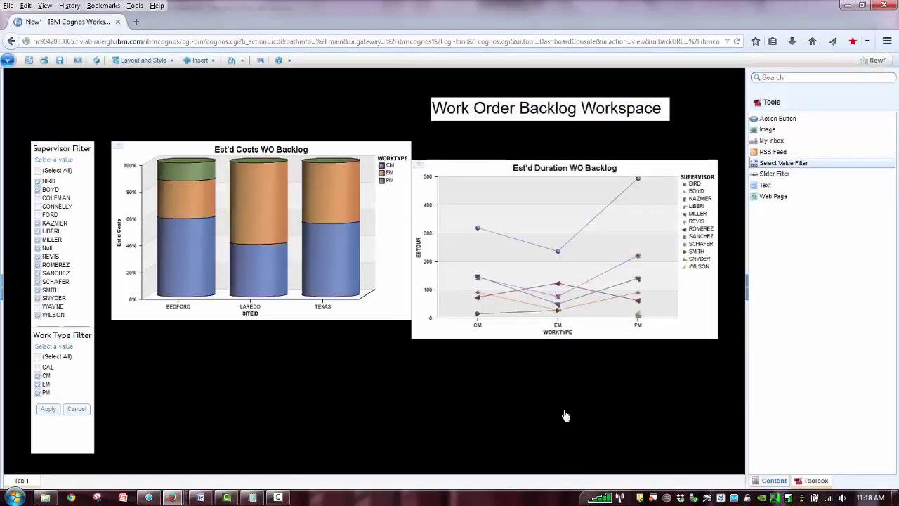
- Stretch the estimated costs chart downward until it is level with the bottom edge of the work type filter
{"action": "left_click", "coordinate": [92, 431]}
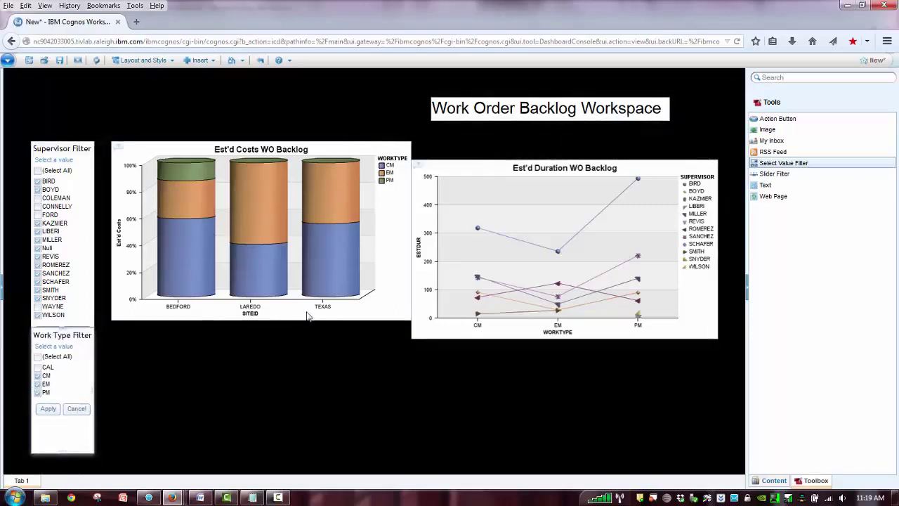
{"action": "left_click", "coordinate": [249, 307]}
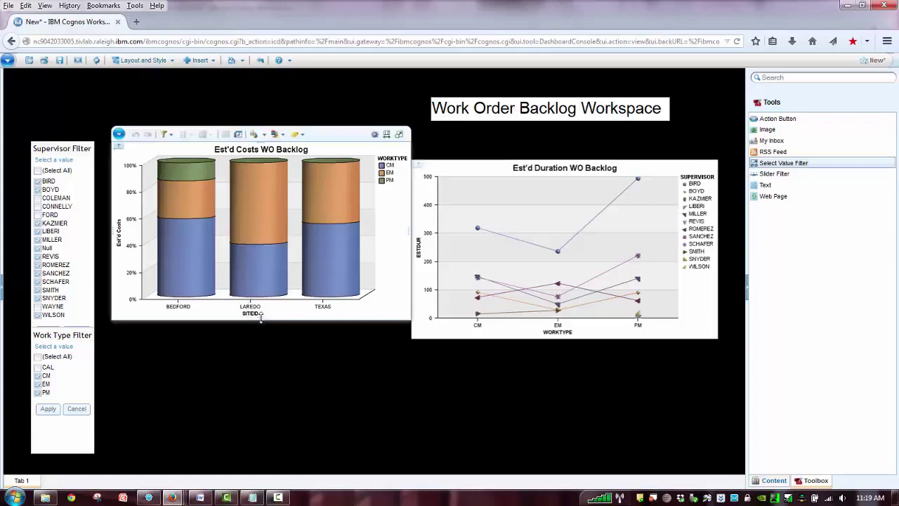
{"action": "left_click_drag", "start_coordinate": [257, 320], "coordinate": [255, 453]}
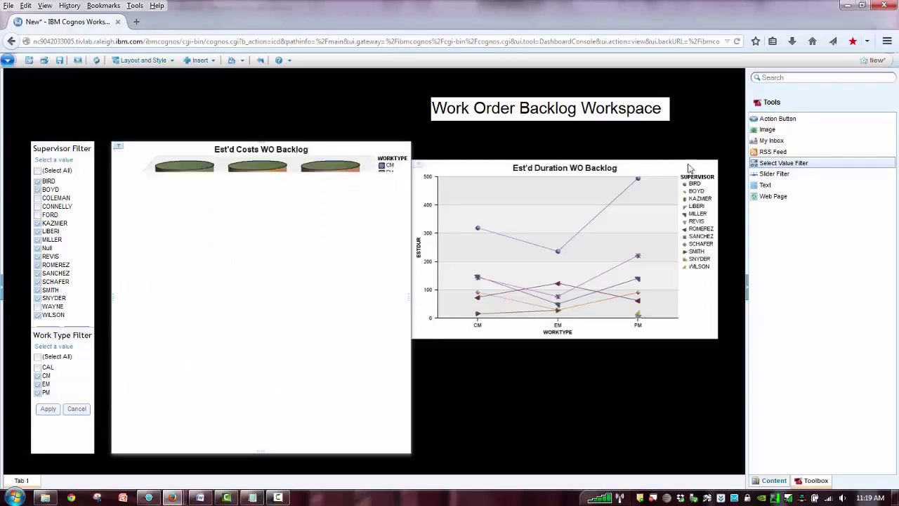
- Align the duration chart with the top of the costs chart at the same height, and center the workspace title above both charts
{"action": "left_click_drag", "start_coordinate": [682, 157], "coordinate": [695, 140]}
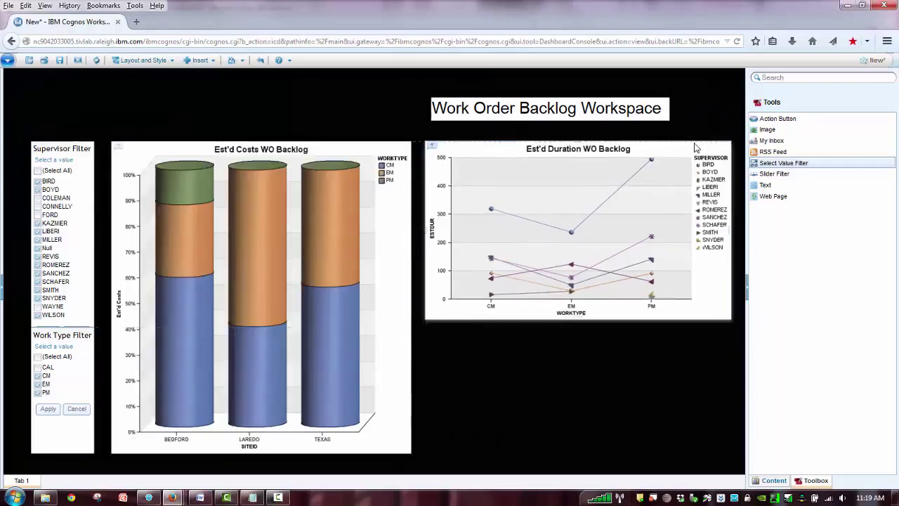
{"action": "left_click_drag", "start_coordinate": [578, 317], "coordinate": [559, 452]}
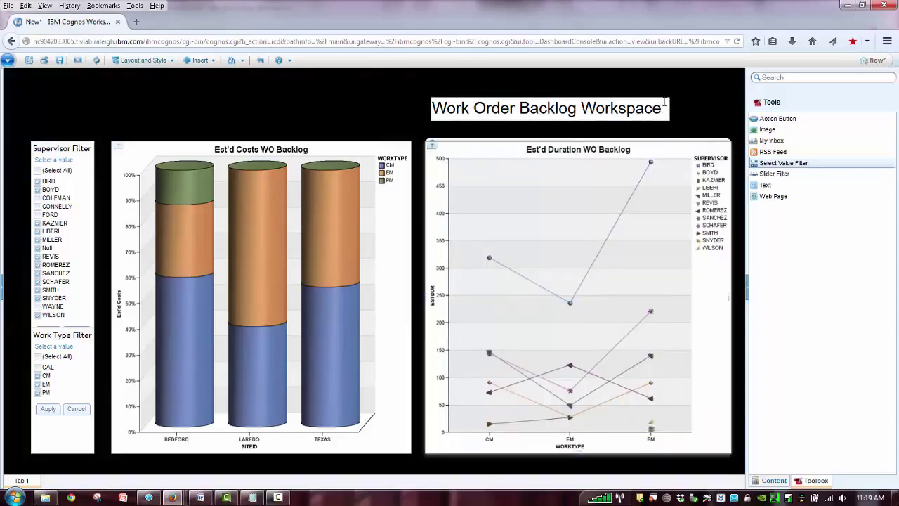
{"action": "left_click_drag", "start_coordinate": [652, 101], "coordinate": [518, 101]}
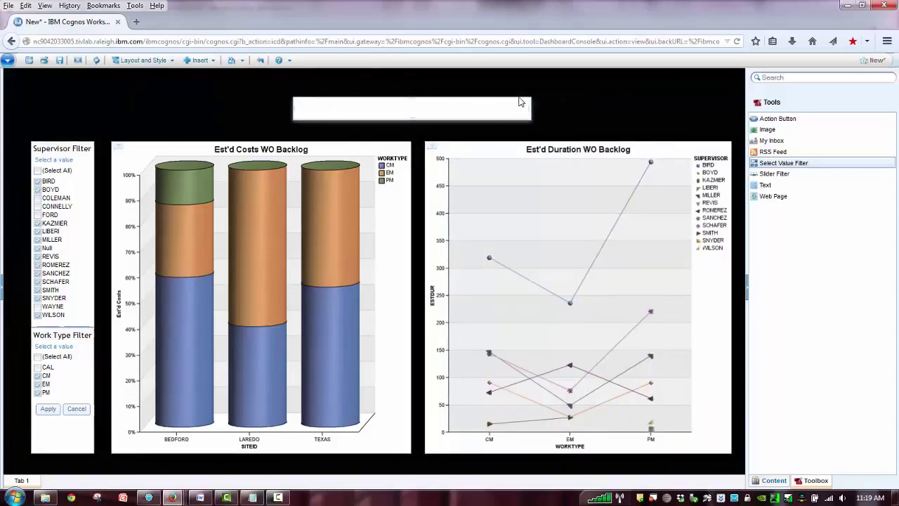
{"action": "left_click", "coordinate": [596, 112]}
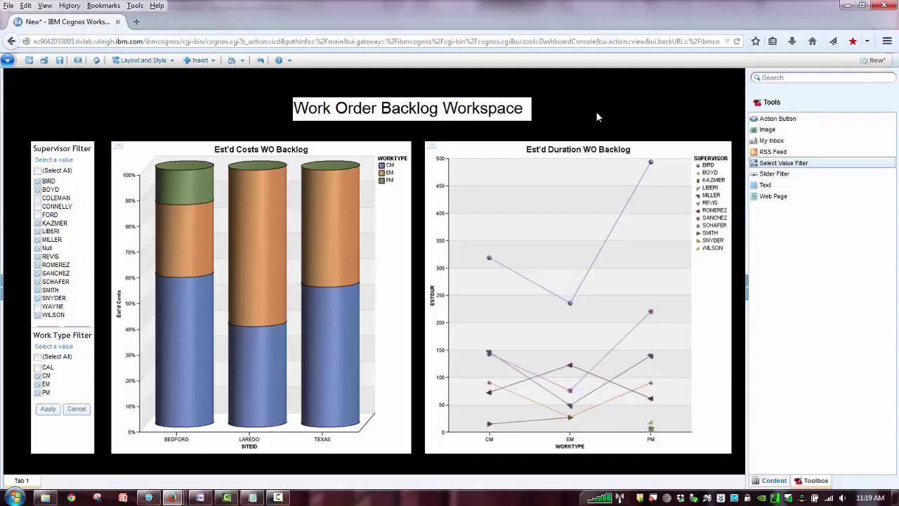
- Add an image widget near the top of the duration chart and copy the path ../samples/Images/IBM_blue.jpg from the Notepad notes
{"action": "left_click", "coordinate": [780, 131]}
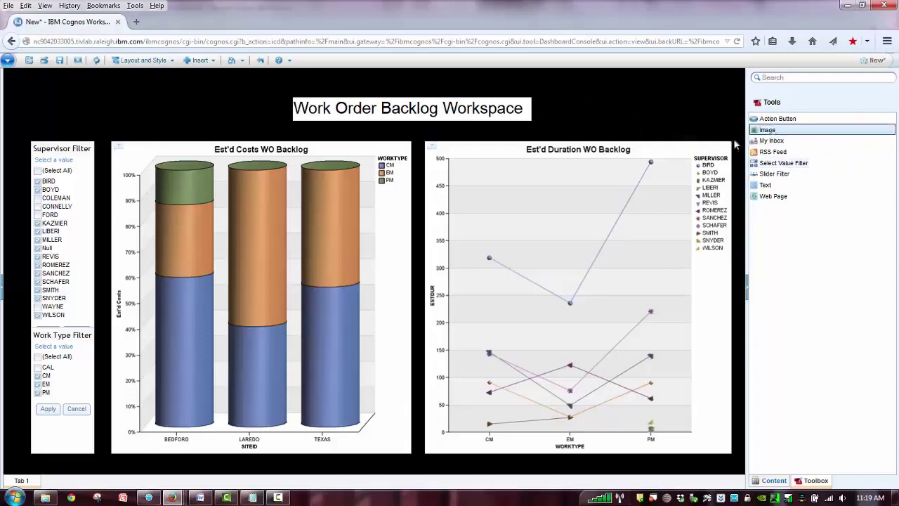
{"action": "left_click_drag", "start_coordinate": [769, 129], "coordinate": [483, 84]}
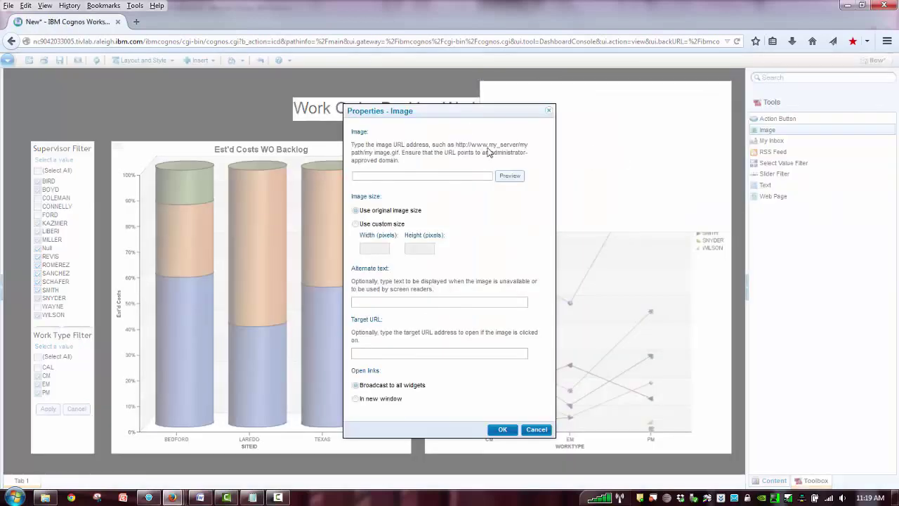
{"action": "left_click", "coordinate": [253, 497]}
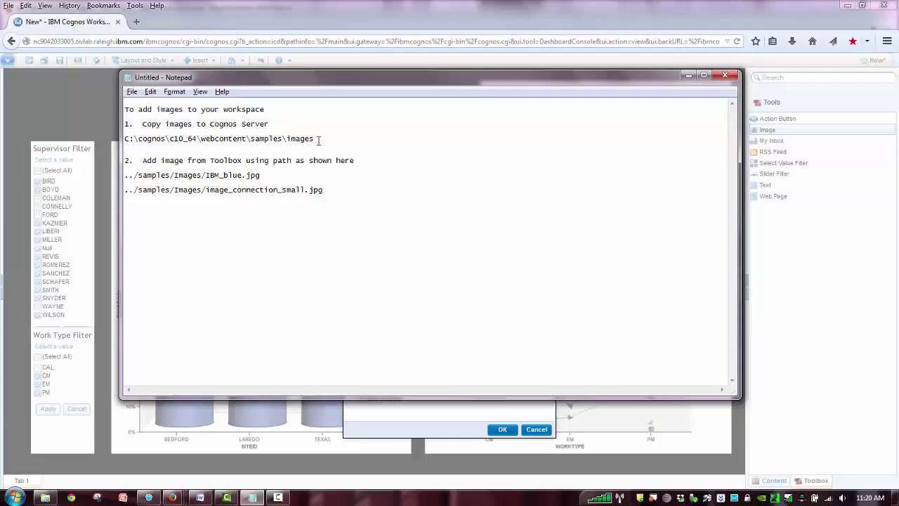
{"action": "left_click_drag", "start_coordinate": [125, 175], "coordinate": [237, 175]}
{"action": "left_click", "coordinate": [261, 175]}
{"action": "key", "text": "shift+Home"}
{"action": "key", "text": "ctrl+c"}
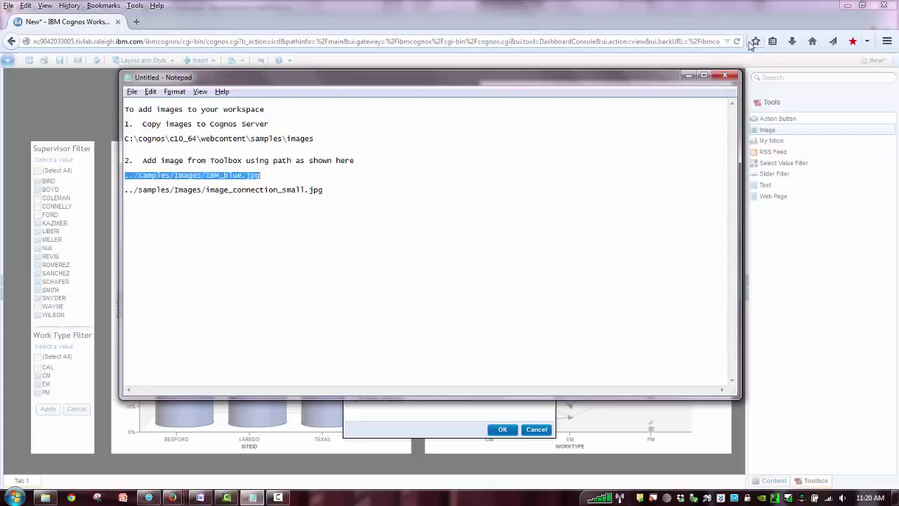
- Return to the image properties, use ../samples/Images/IBM_blue.jpg as the image address, preview it, and insert it at original size
{"action": "left_click", "coordinate": [688, 75]}
{"action": "left_click", "coordinate": [451, 176]}
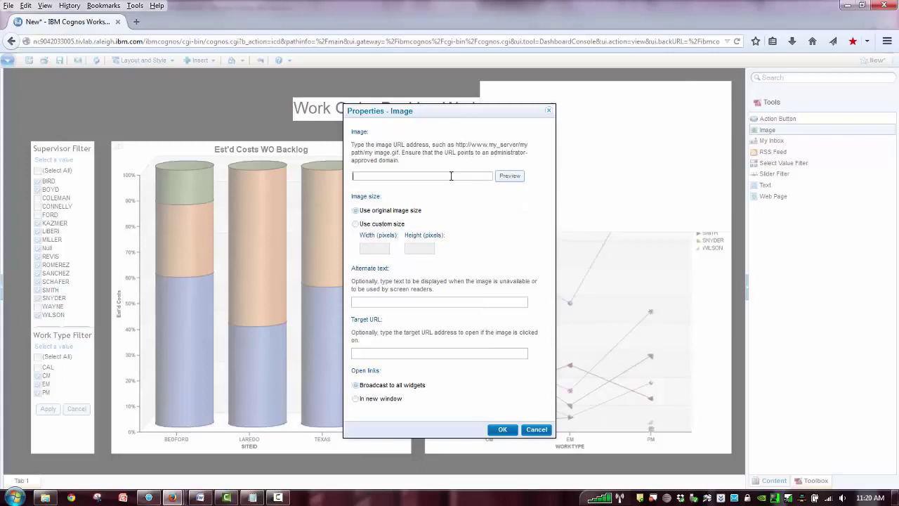
{"action": "key", "text": "ctrl+v"}
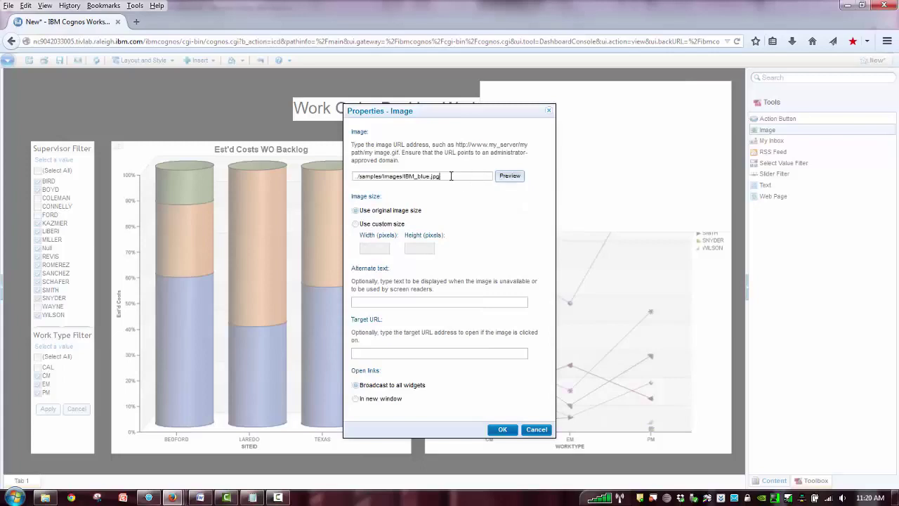
{"action": "left_click", "coordinate": [512, 177]}
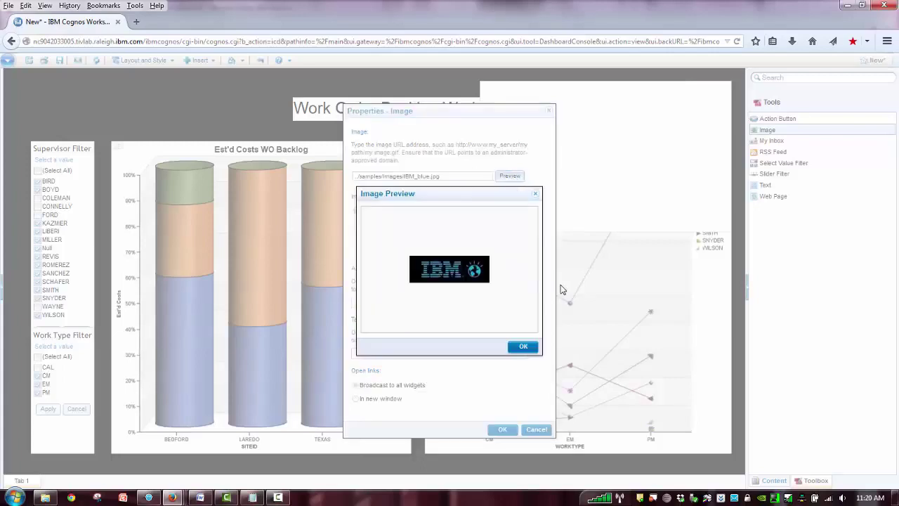
{"action": "left_click", "coordinate": [522, 346]}
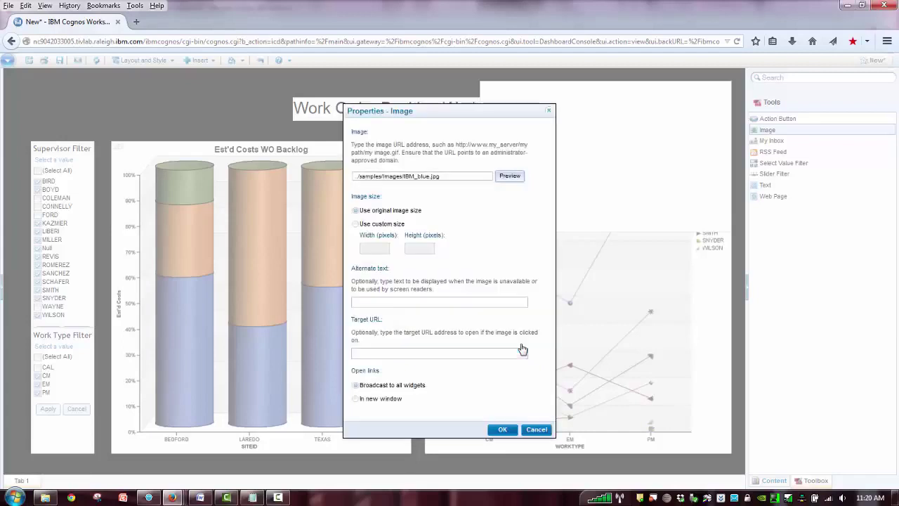
{"action": "left_click", "coordinate": [503, 430]}
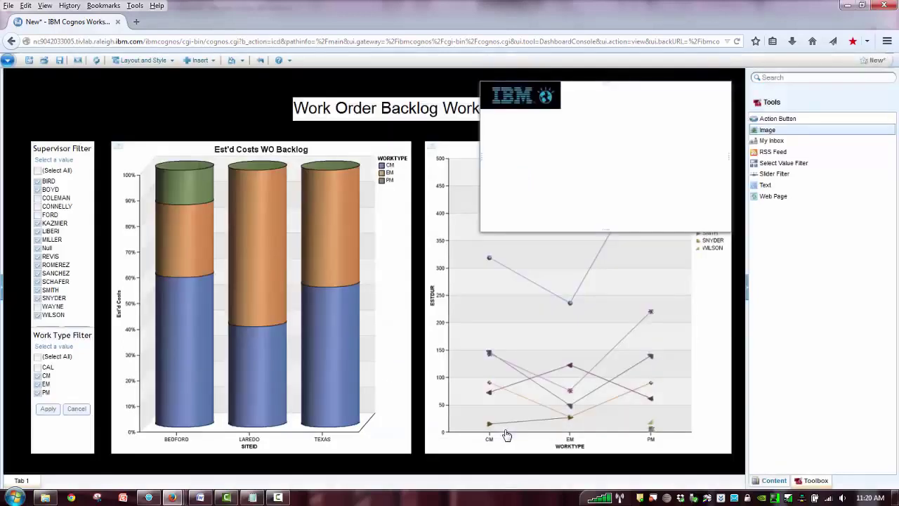
- Shrink the IBM logo widget to fit its image and move it to the workspace's upper-right corner above the duration chart
{"action": "mouse_move", "coordinate": [654, 226]}
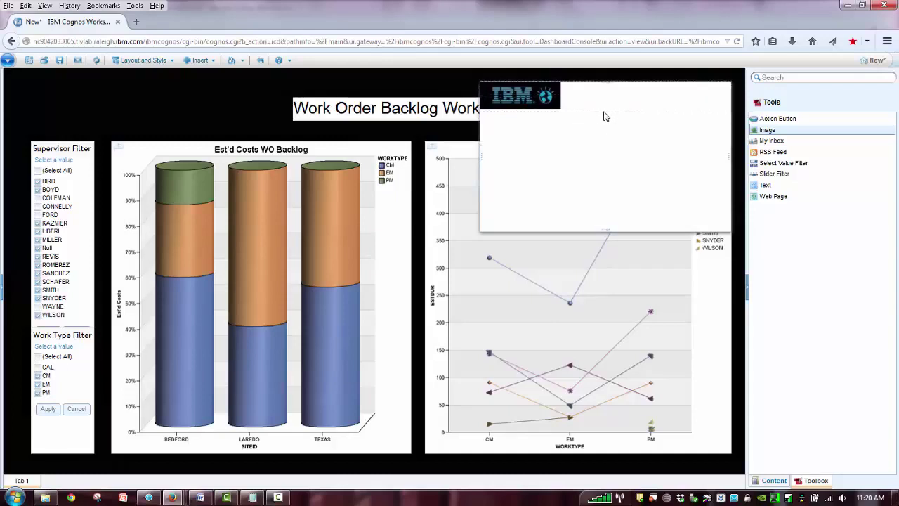
{"action": "left_click_drag", "start_coordinate": [605, 116], "coordinate": [606, 112]}
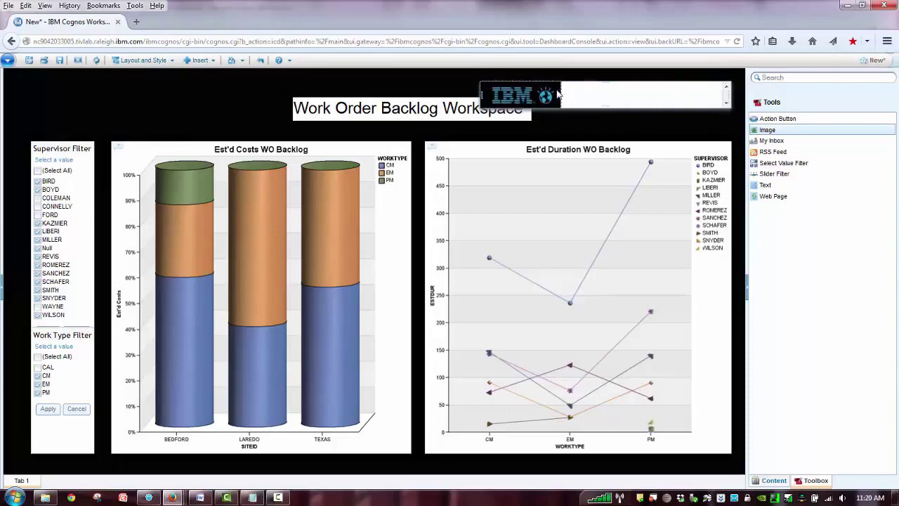
{"action": "left_click_drag", "start_coordinate": [559, 94], "coordinate": [559, 94]}
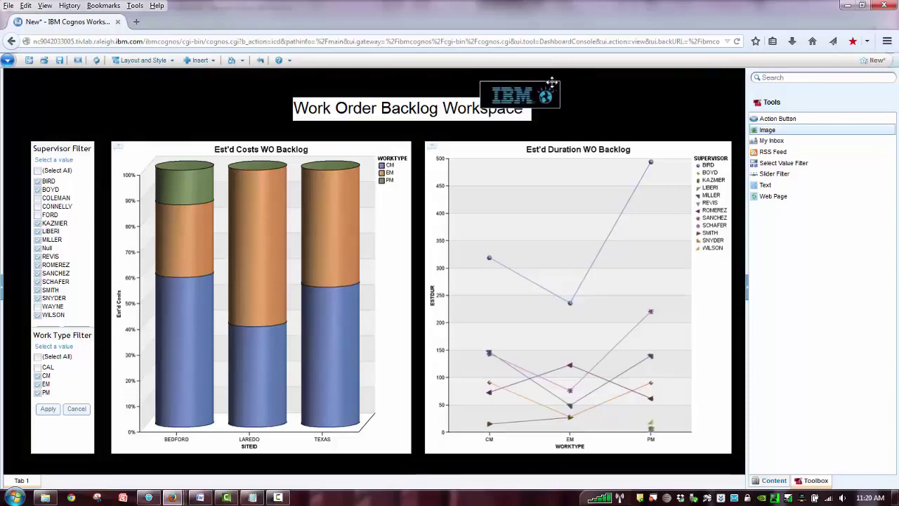
{"action": "left_click_drag", "start_coordinate": [552, 84], "coordinate": [728, 76]}
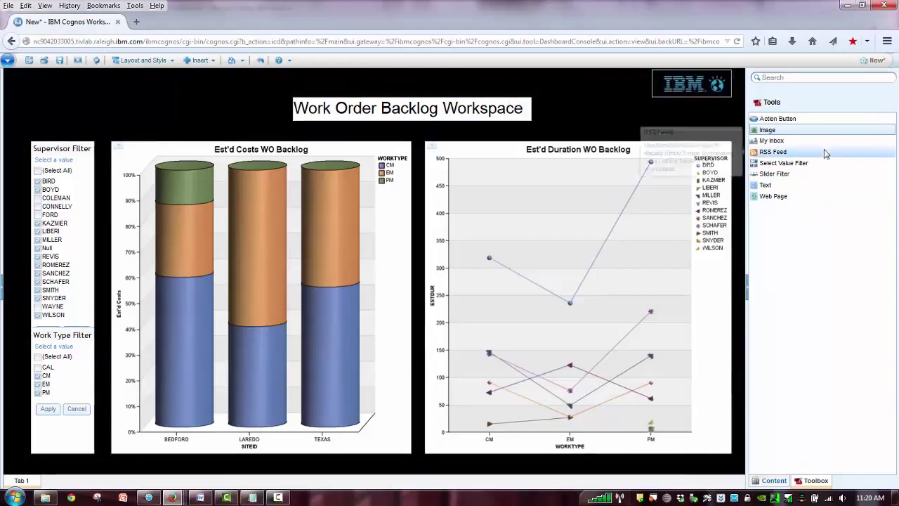
- Add a second image widget above the costs chart and copy the path ../samples/Images/image_connection_small.jpg from the Notepad notes
{"action": "left_click_drag", "start_coordinate": [767, 130], "coordinate": [104, 100]}
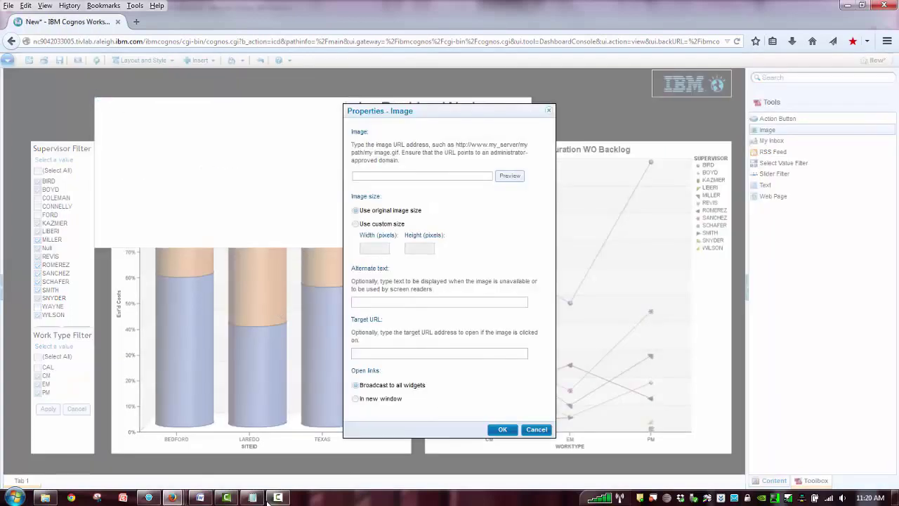
{"action": "left_click", "coordinate": [252, 497]}
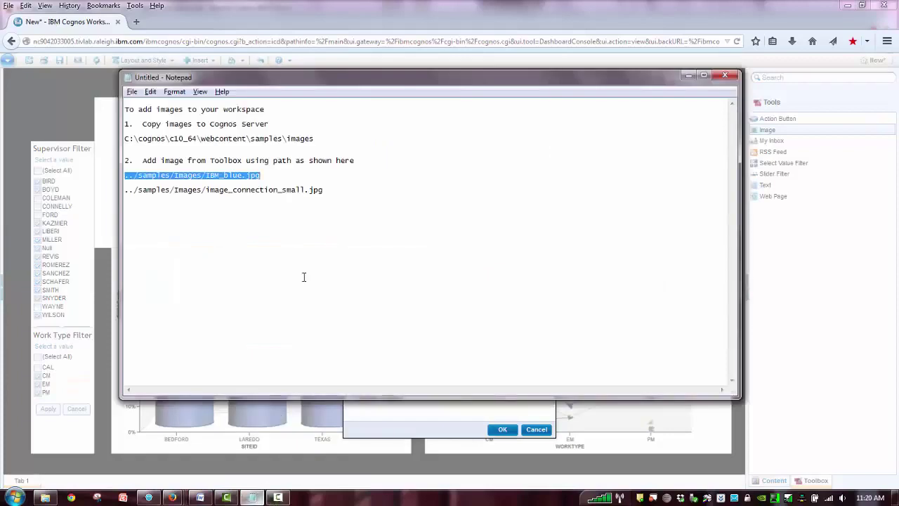
{"action": "left_click_drag", "start_coordinate": [327, 192], "coordinate": [102, 203]}
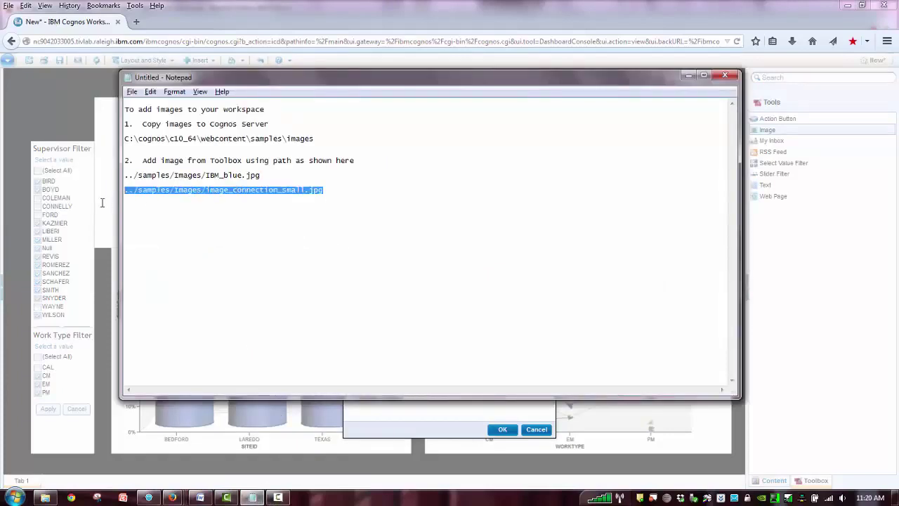
{"action": "left_click", "coordinate": [689, 75]}
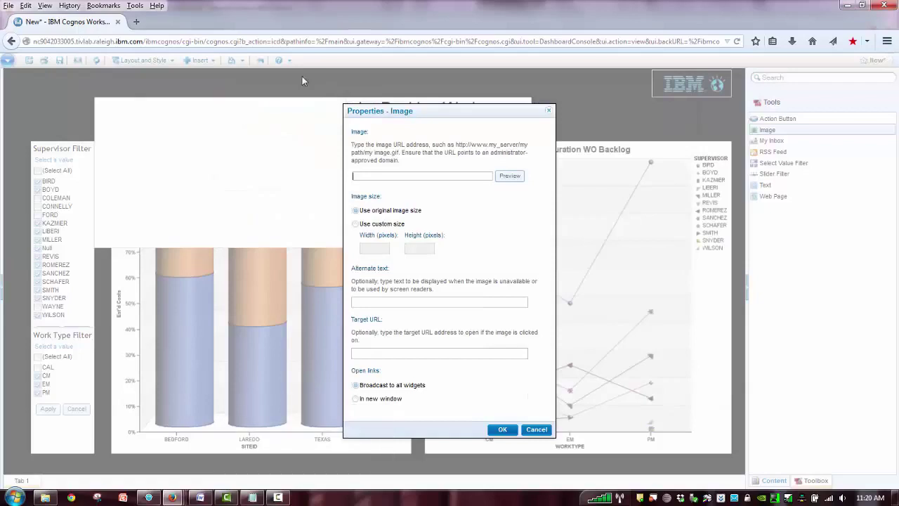
- Use ../samples/Images/image_connection_small.jpg as the image address, preview it, and insert it at original size
{"action": "left_click", "coordinate": [376, 176]}
{"action": "type", "text": "./samples/images/image_connection_small.jpg"}
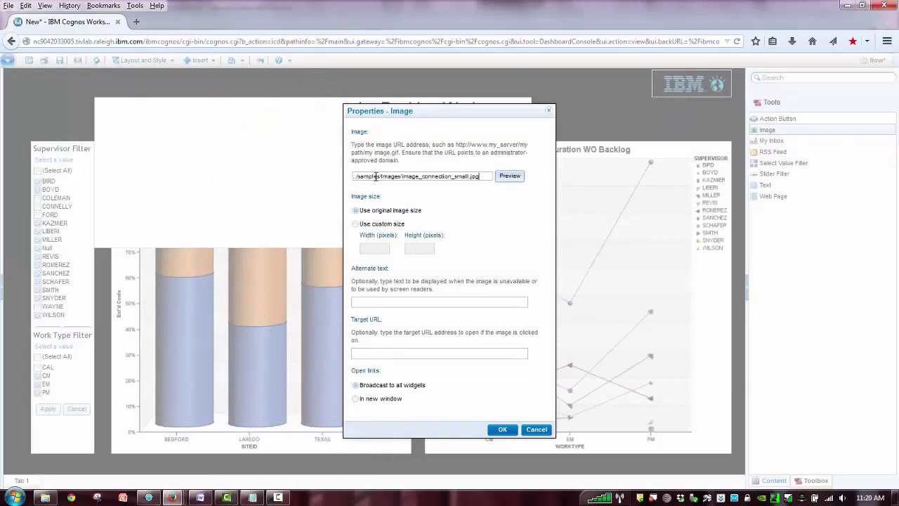
{"action": "left_click", "coordinate": [512, 176]}
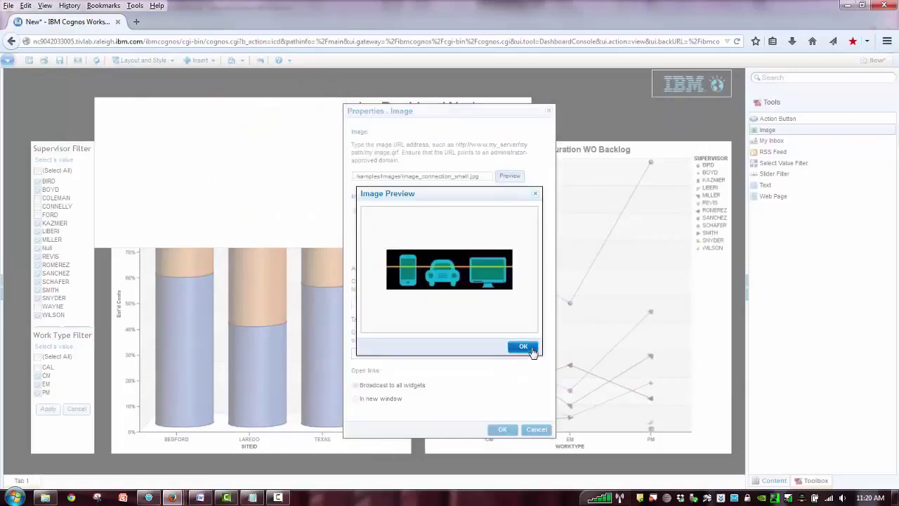
{"action": "left_click", "coordinate": [524, 346]}
{"action": "left_click", "coordinate": [504, 429]}
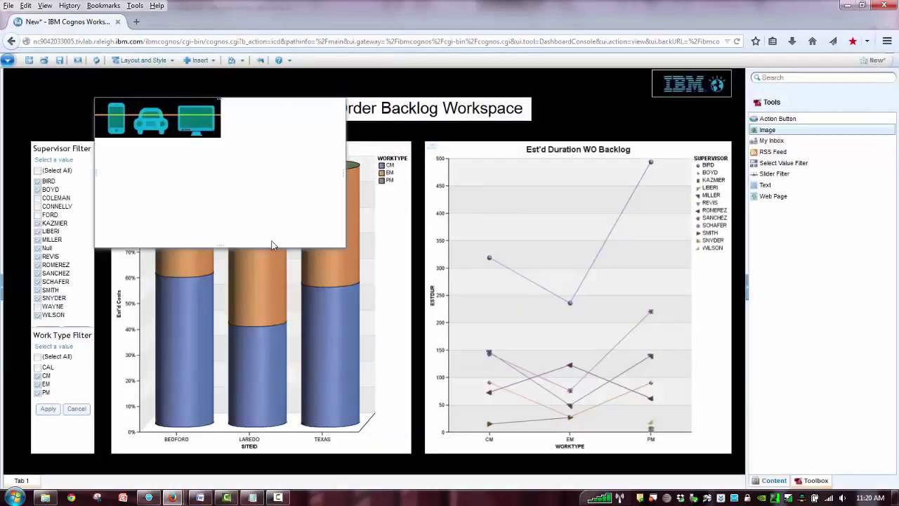
- Shrink the connection image widget to fit its picture and move it to the workspace's upper-left corner above the supervisor filter
{"action": "left_click_drag", "start_coordinate": [220, 247], "coordinate": [230, 132]}
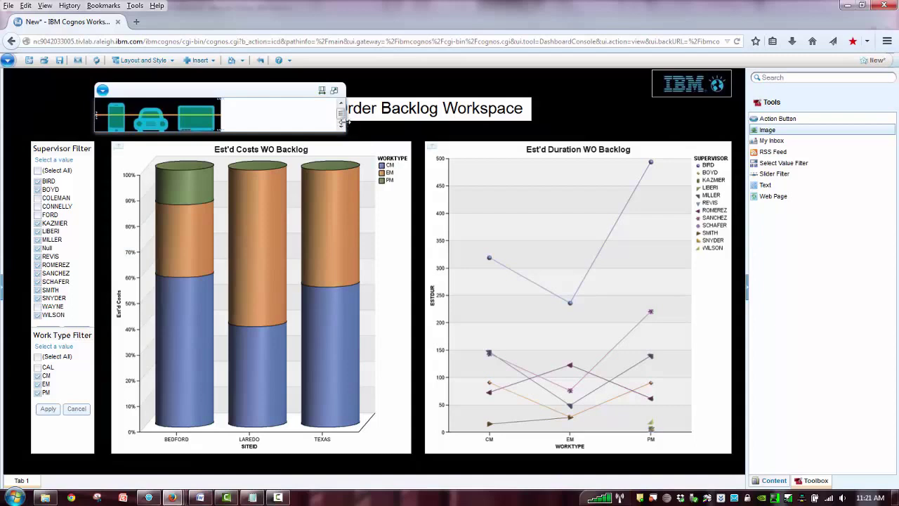
{"action": "left_click_drag", "start_coordinate": [342, 114], "coordinate": [106, 84]}
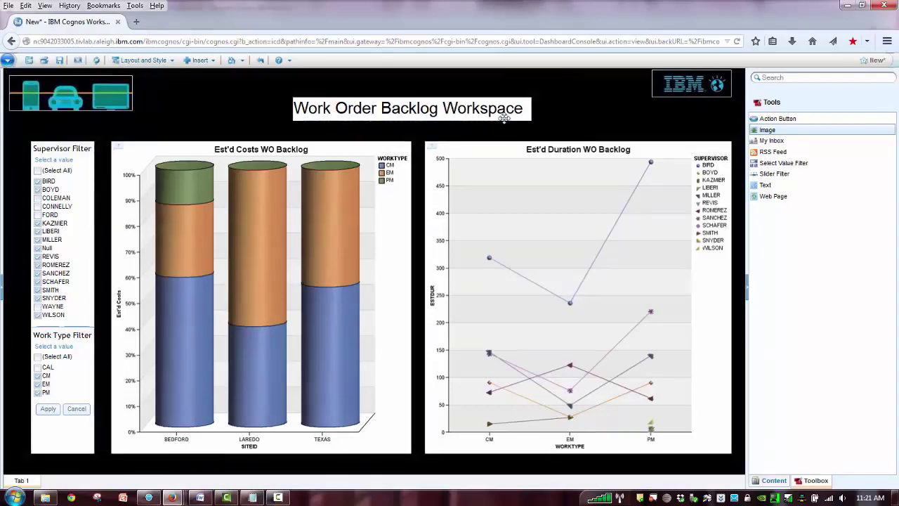
- Maximize the title text widget, color the whole text Work Order Backlog Workspace dark red, and restore the widget to its normal size
{"action": "mouse_move", "coordinate": [504, 119]}
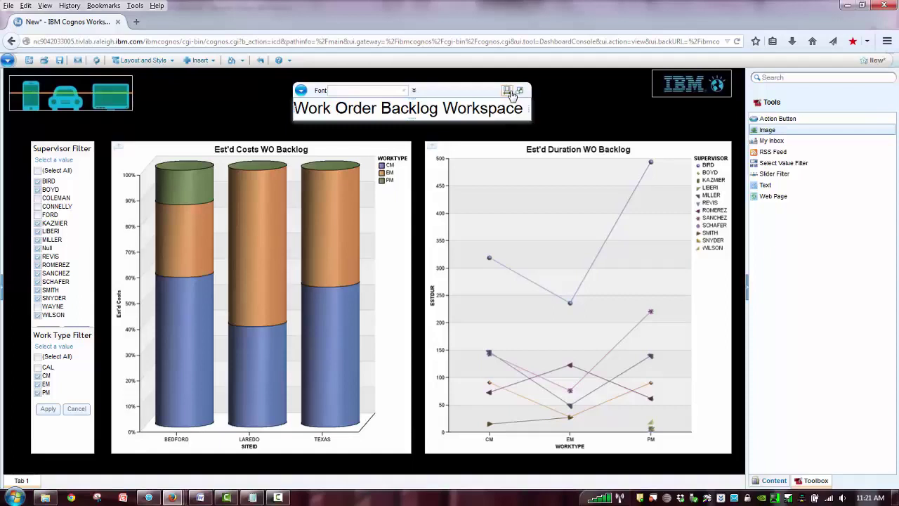
{"action": "left_click", "coordinate": [520, 92]}
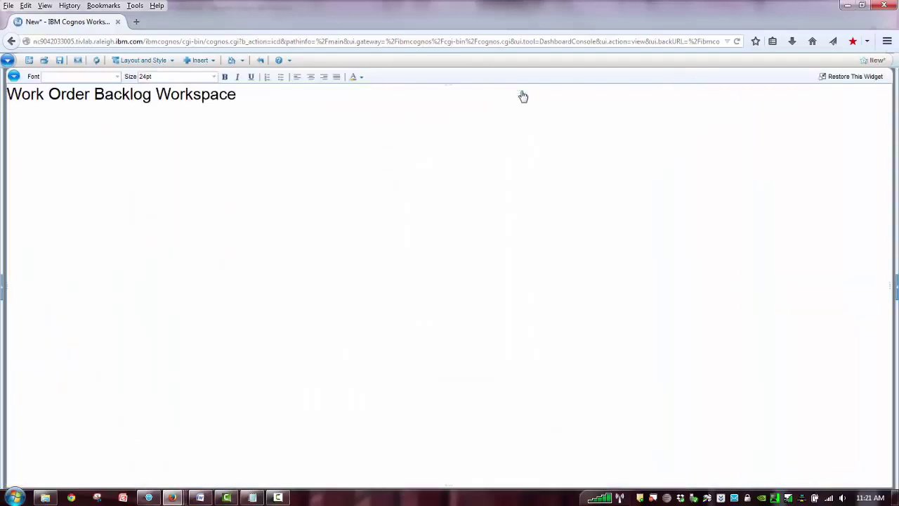
{"action": "left_click_drag", "start_coordinate": [239, 95], "coordinate": [2, 92]}
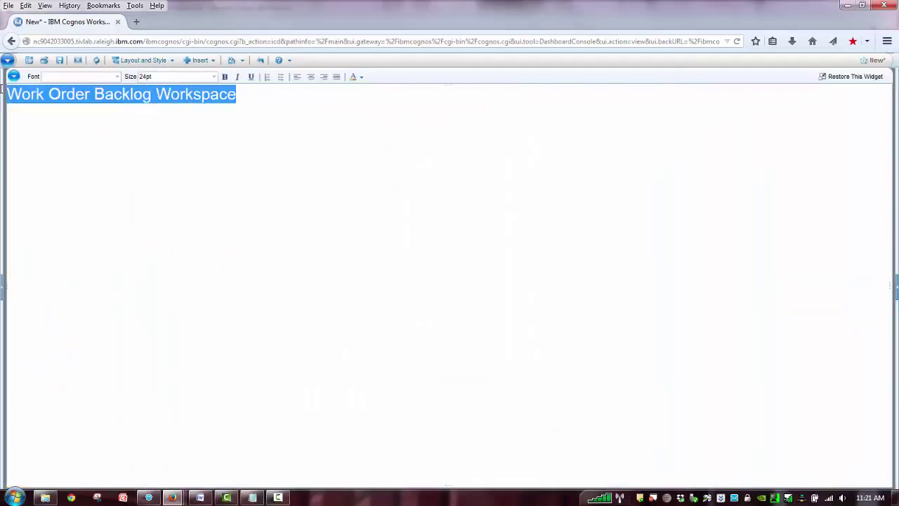
{"action": "left_click", "coordinate": [362, 79]}
{"action": "left_click", "coordinate": [364, 141]}
{"action": "left_click", "coordinate": [320, 161]}
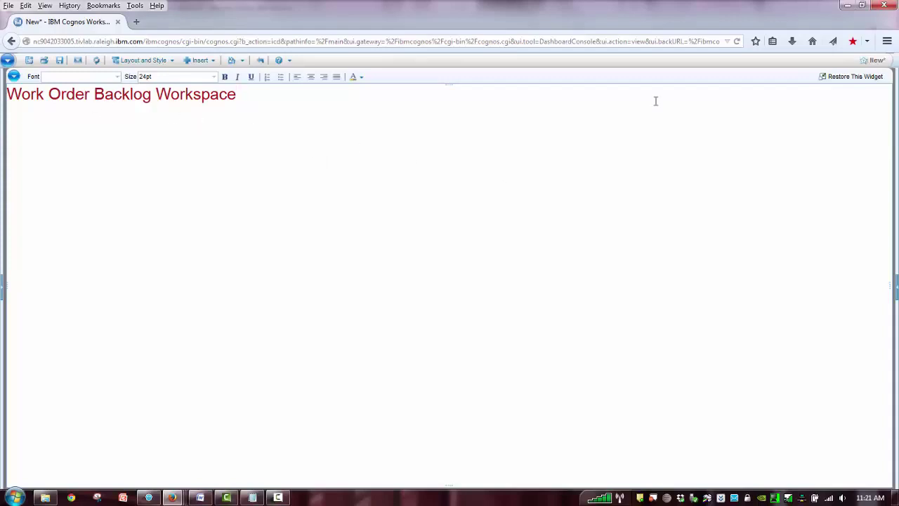
{"action": "left_click", "coordinate": [848, 79]}
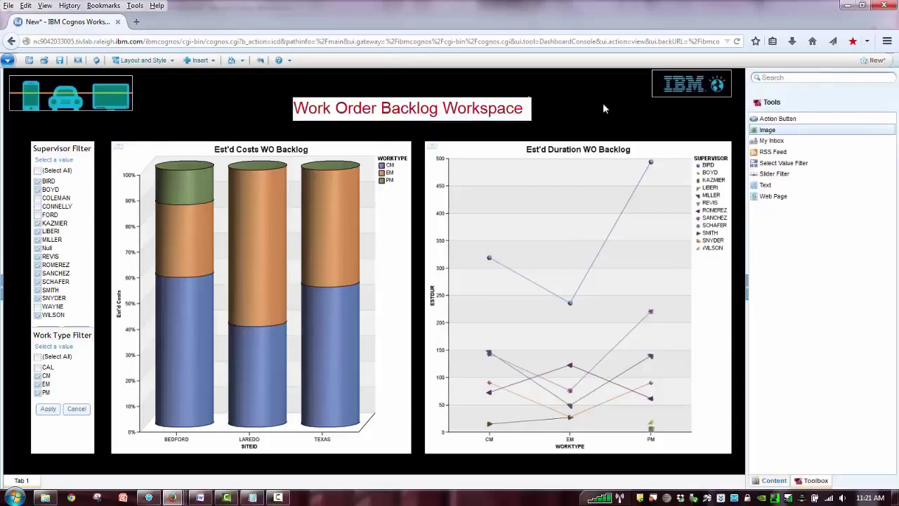